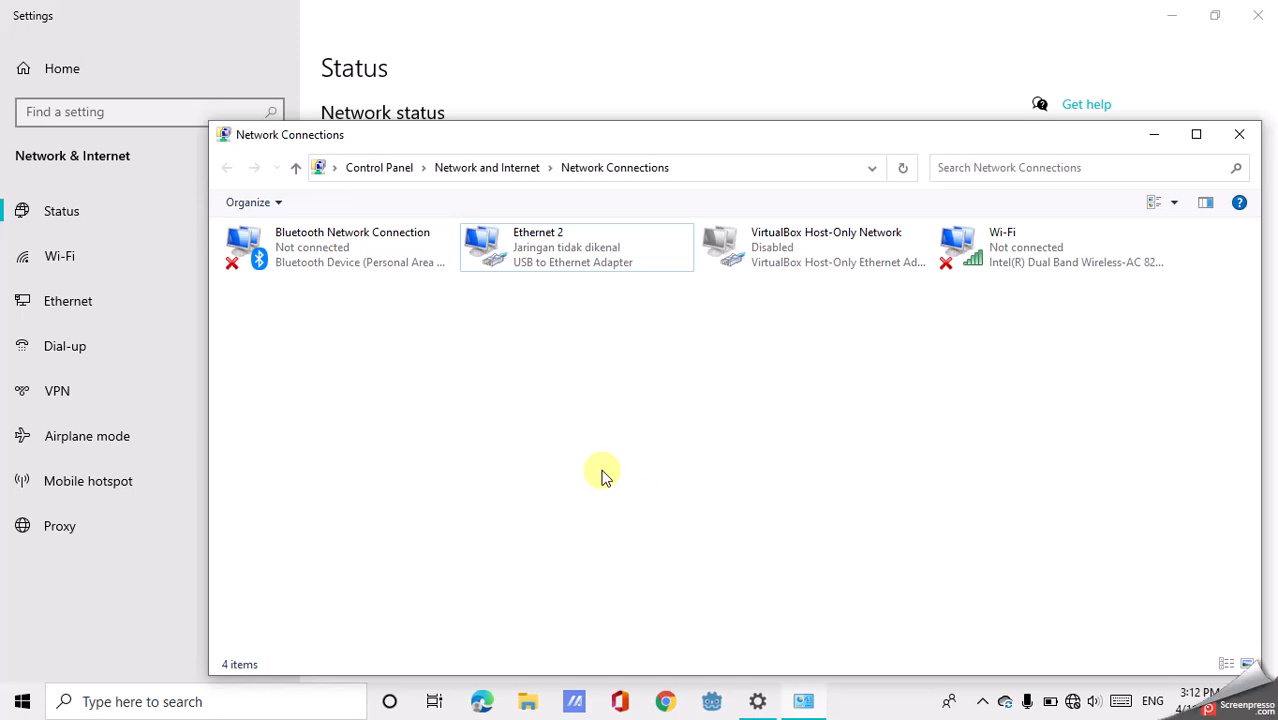
Check the Ethernet 2 adapter and the current network status, then close the Network Connections and Settings windows
click(505, 270)
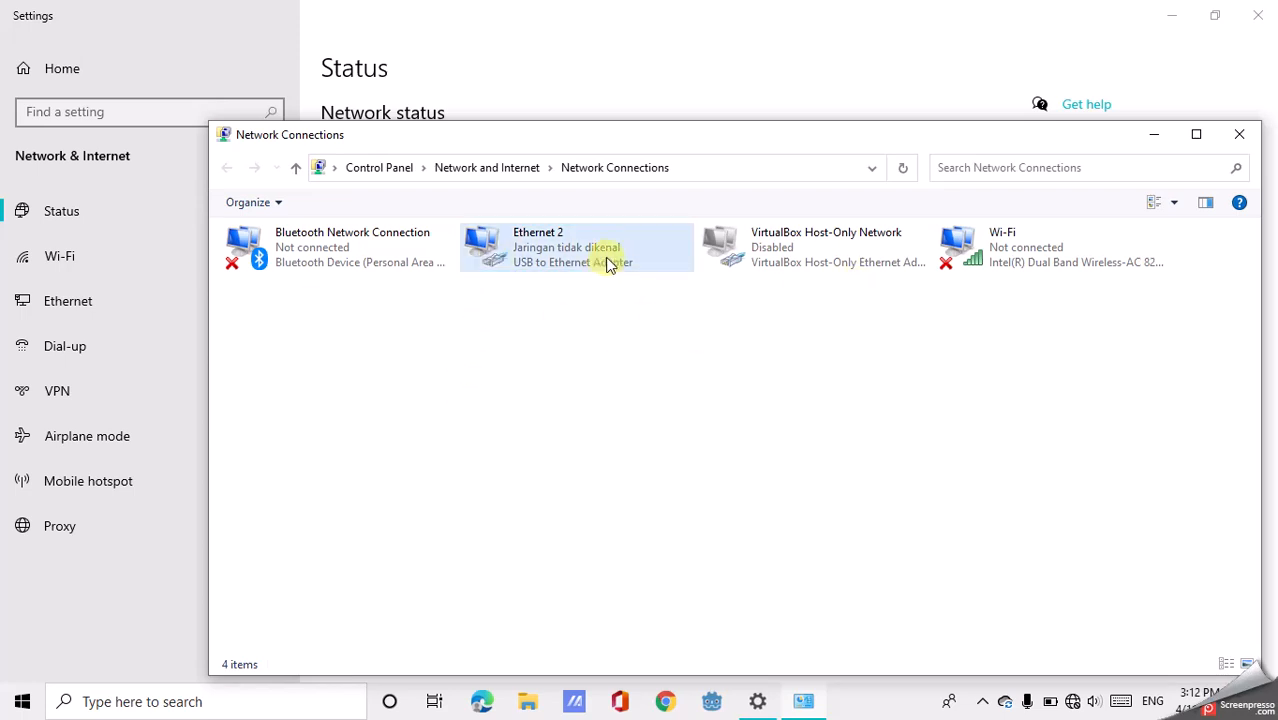
click(1072, 701)
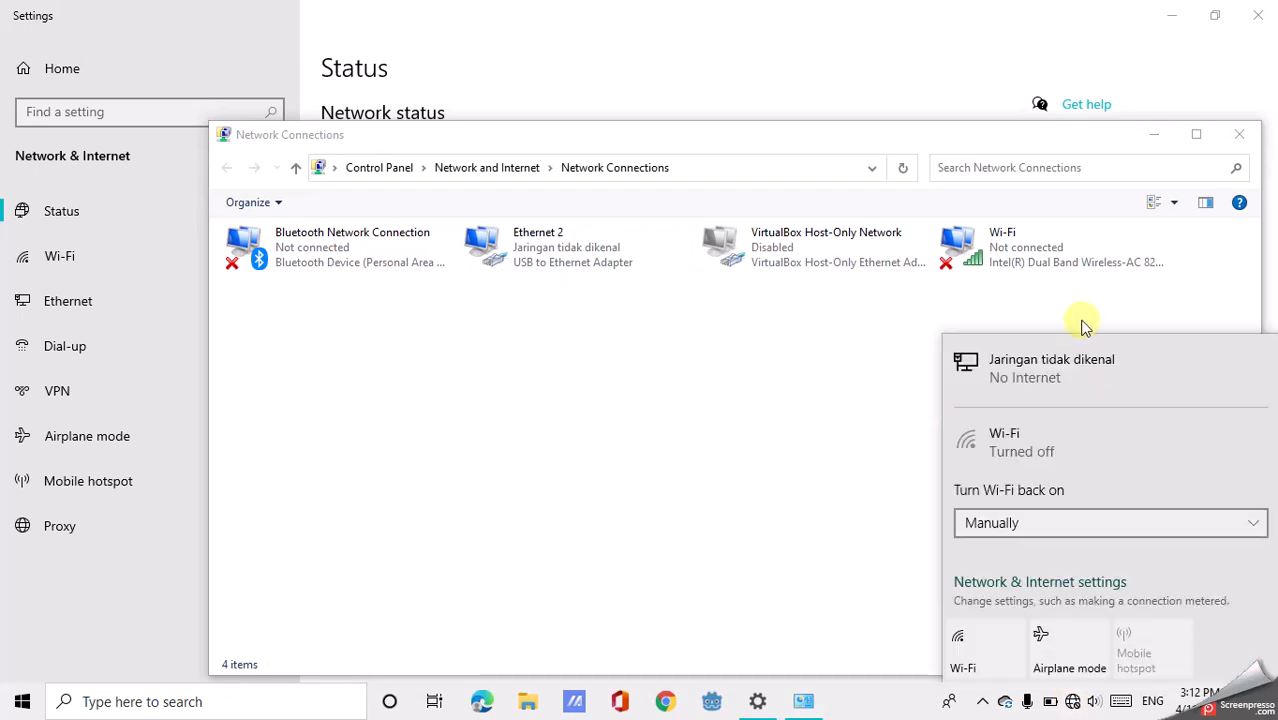
click(1239, 134)
click(1262, 12)
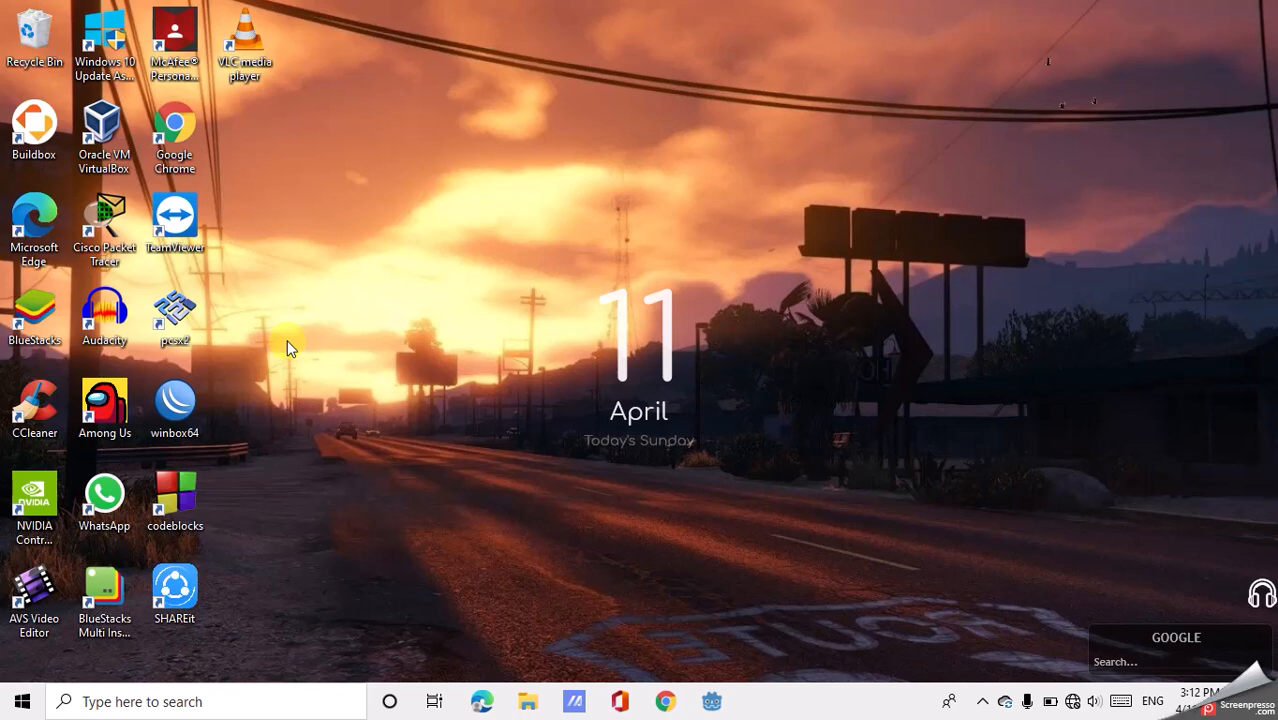
Launch winbox64 and connect as admin to the neighboring MikroTik RB951G-2HnD router by its MAC address
double_click(177, 410)
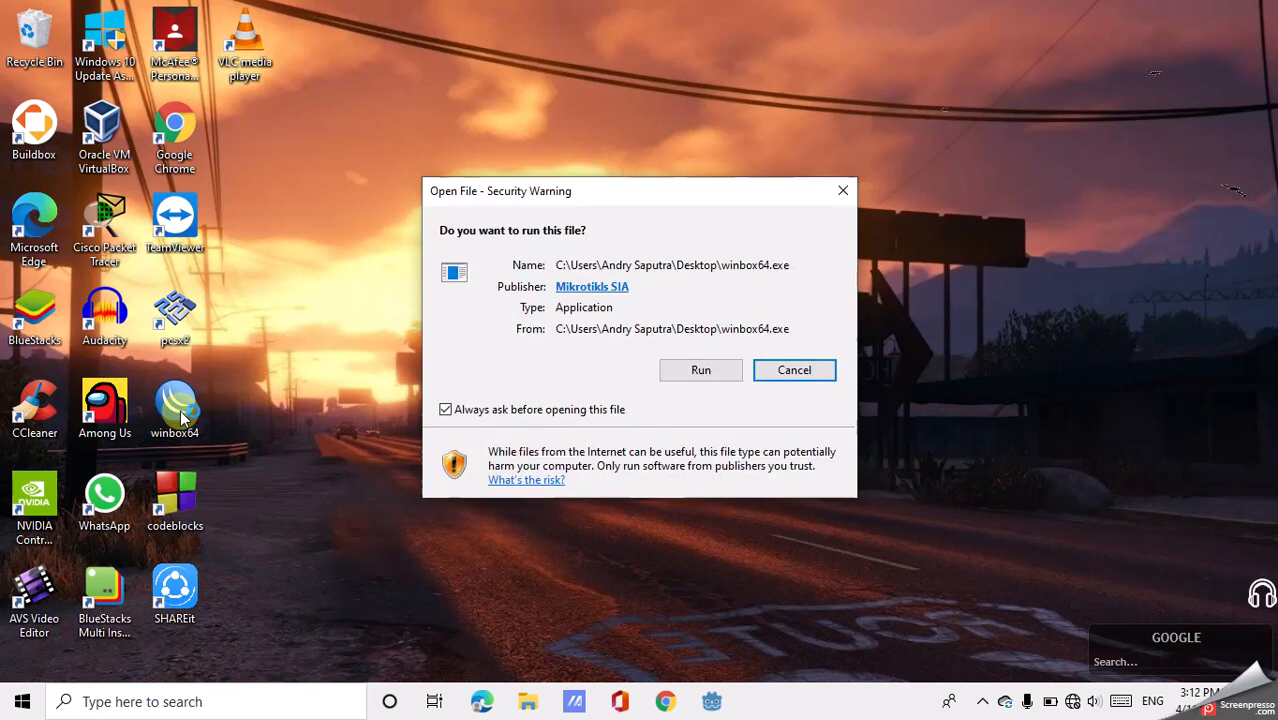
click(688, 378)
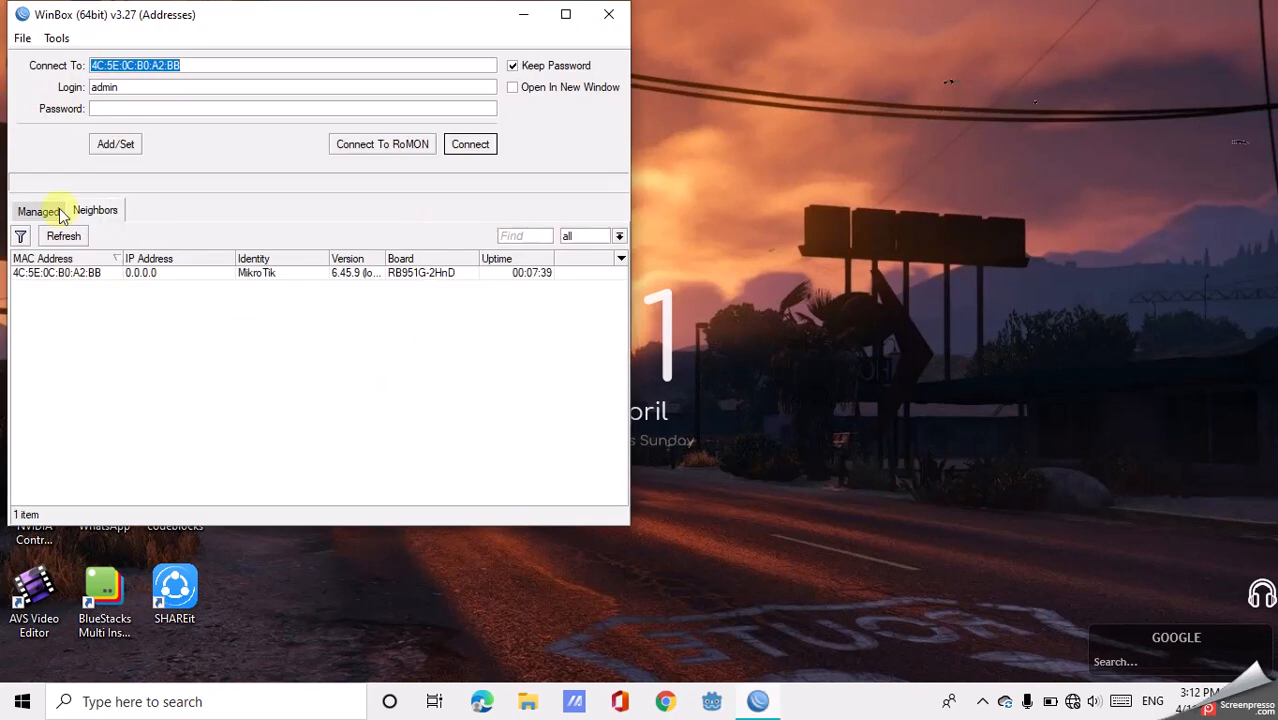
click(64, 278)
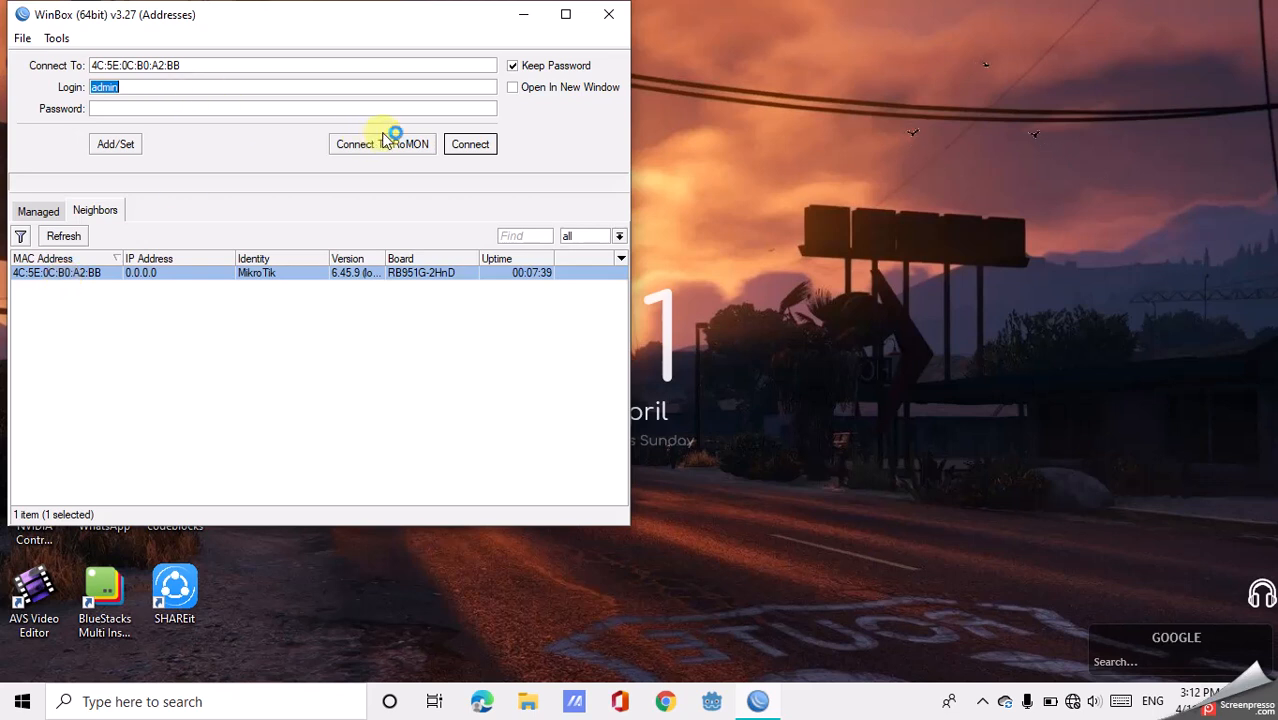
click(462, 145)
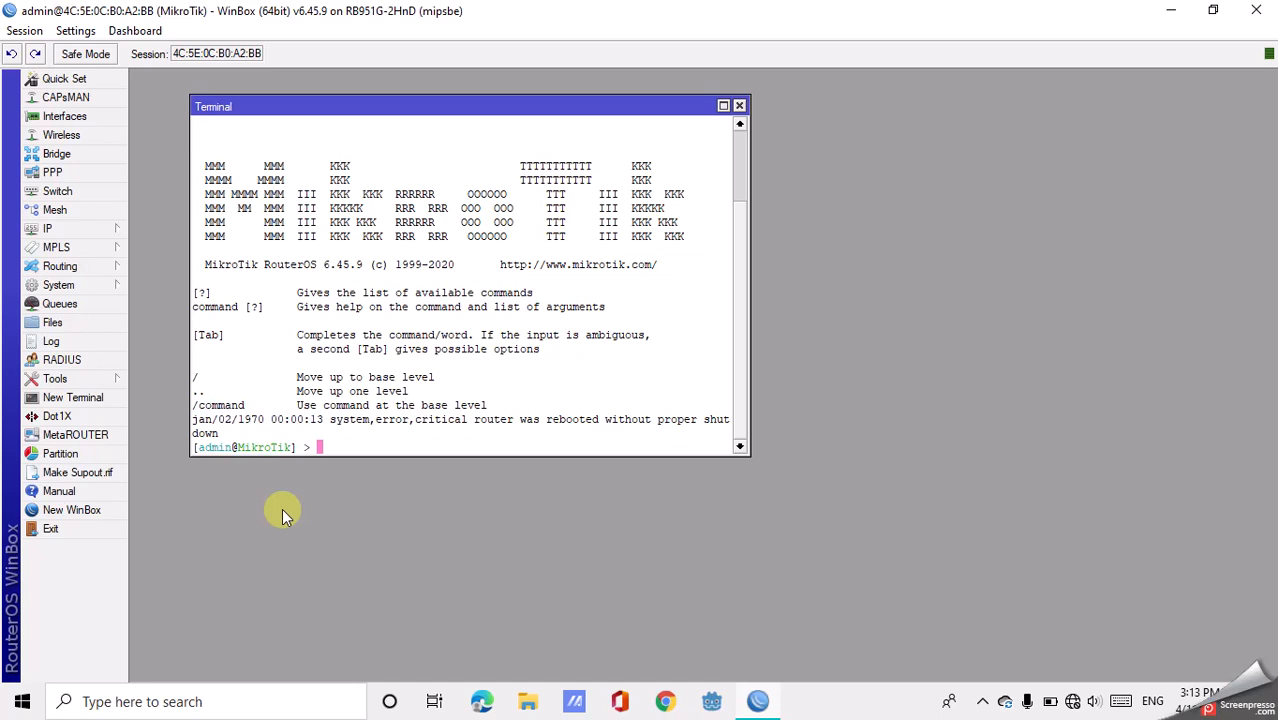
List the router's interfaces in the terminal with the command interface print
text(inter)
key(Tab)
text(print)
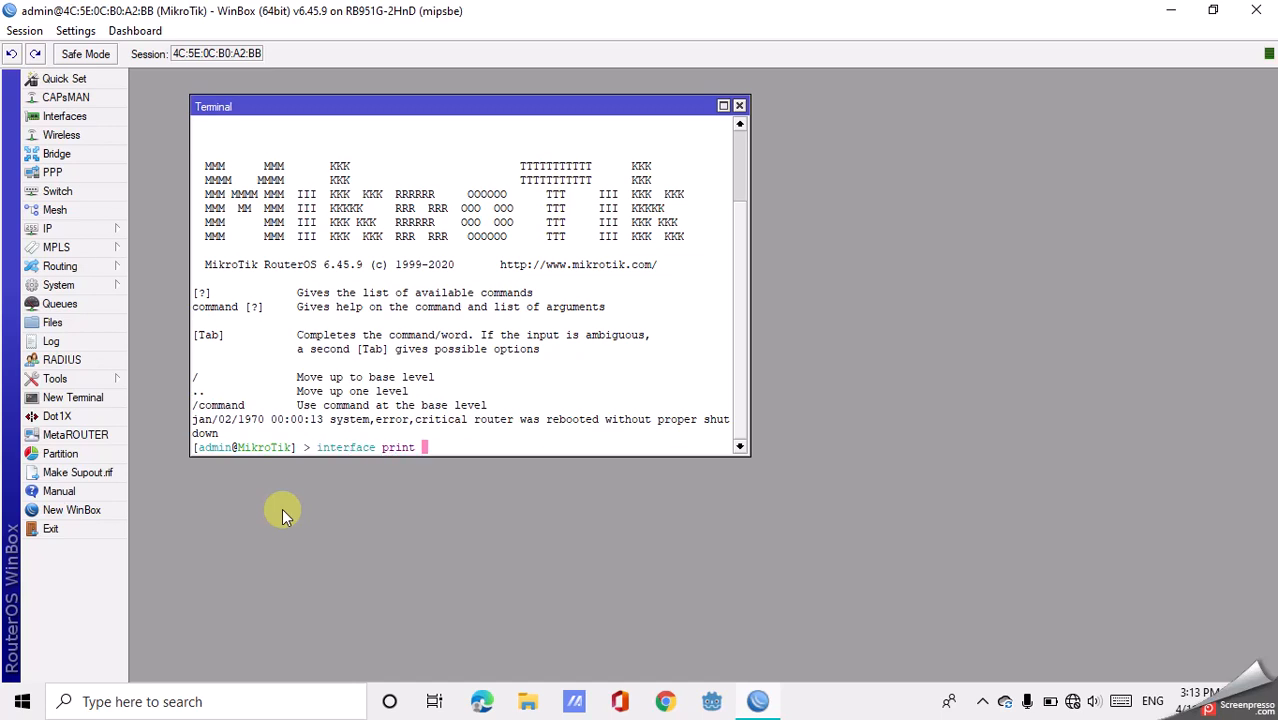
key(Return)
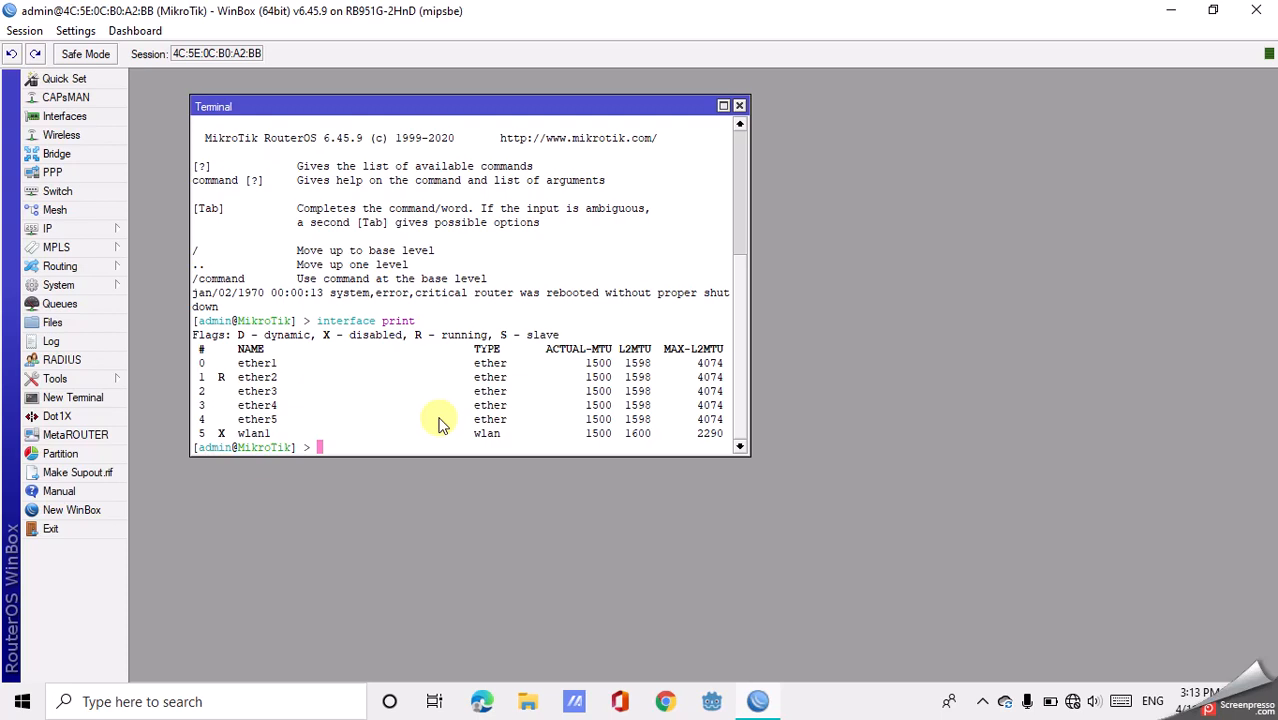
Assign the IP address 192.168.20.1/24 to interface ether2 through the router terminal
text(ip address add addr)
key(Tab)
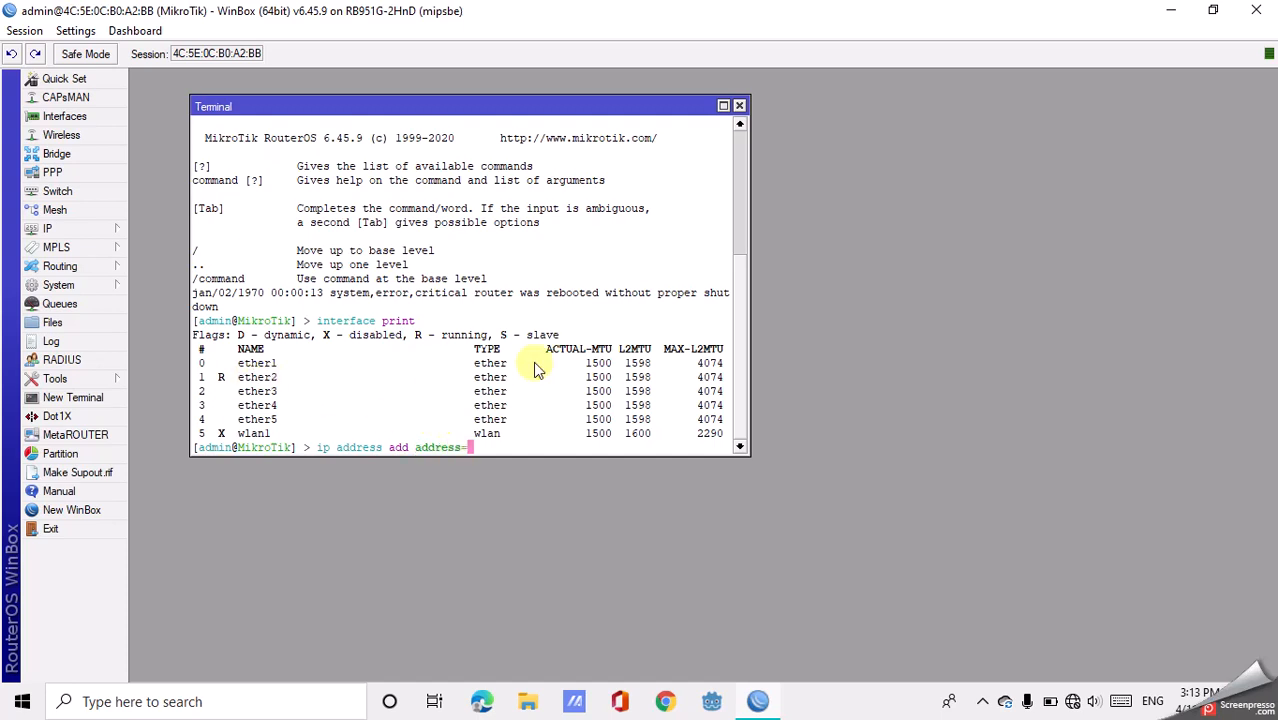
text(192.168.20.1/24 interface=ether2)
key(Return)
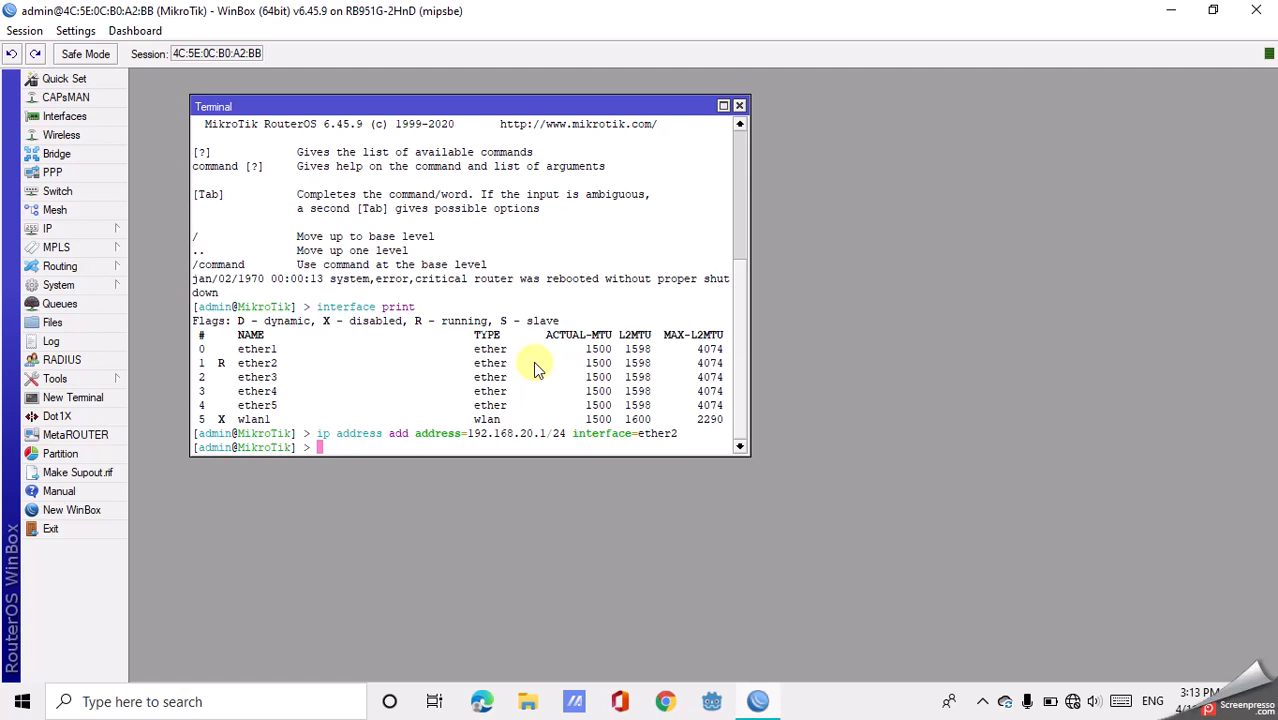
Set up a DHCP server on ether2 with network 192.168.20.0/24, gateway 192.168.20.1, pool 192.168.20.2-192.168.20.254, DNS server 8.8.8.8 and lease time 10m
text(ip dhcp-server setup)
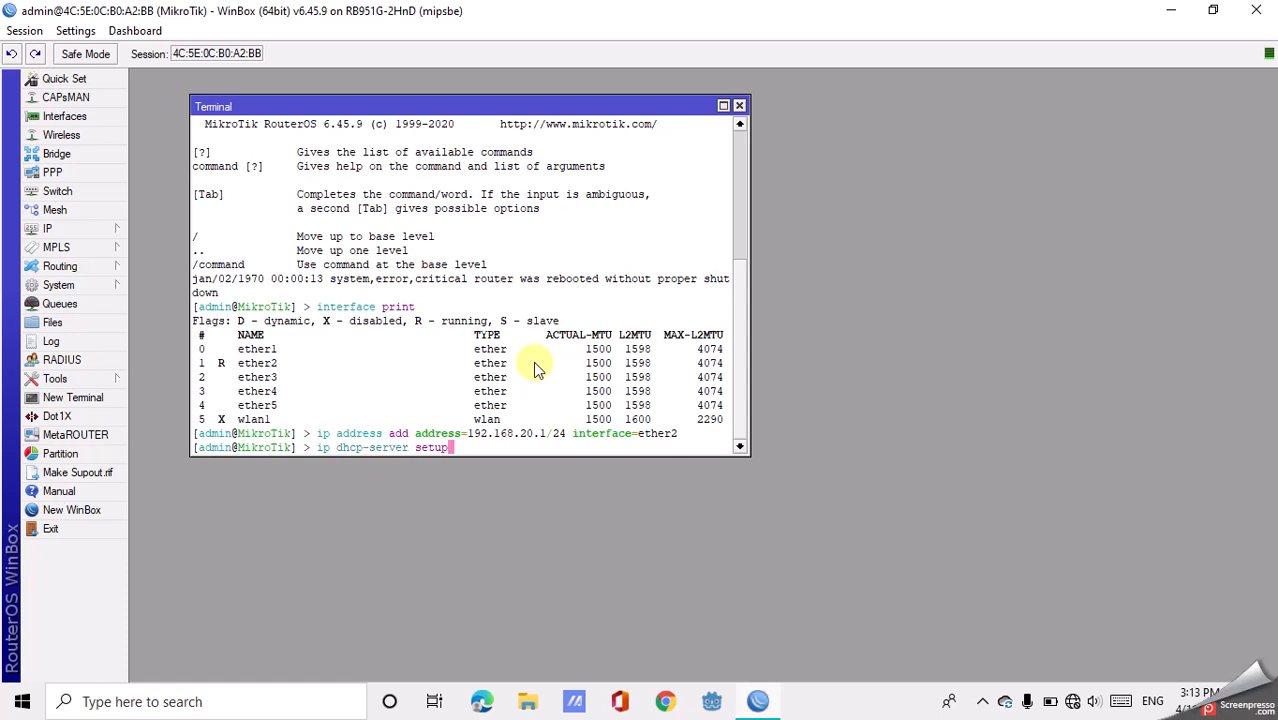
key(Return)
text(ether2)
key(Return)
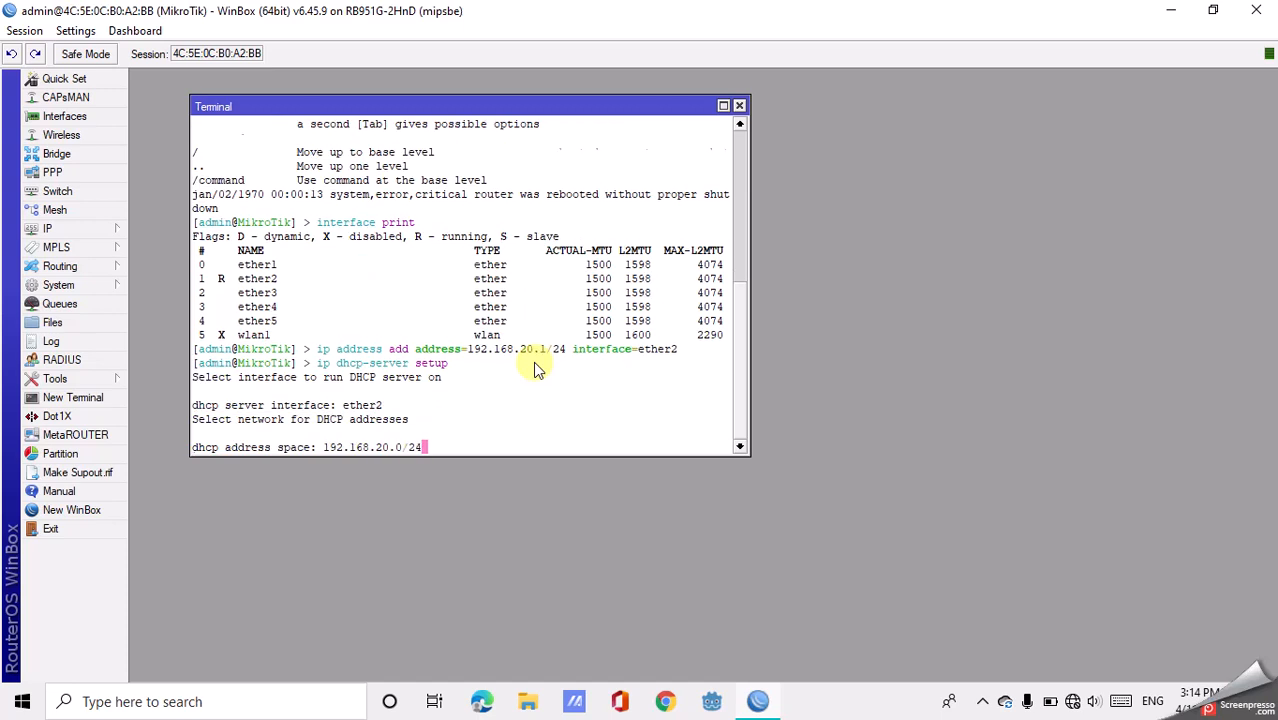
key(Return)
key(Return)
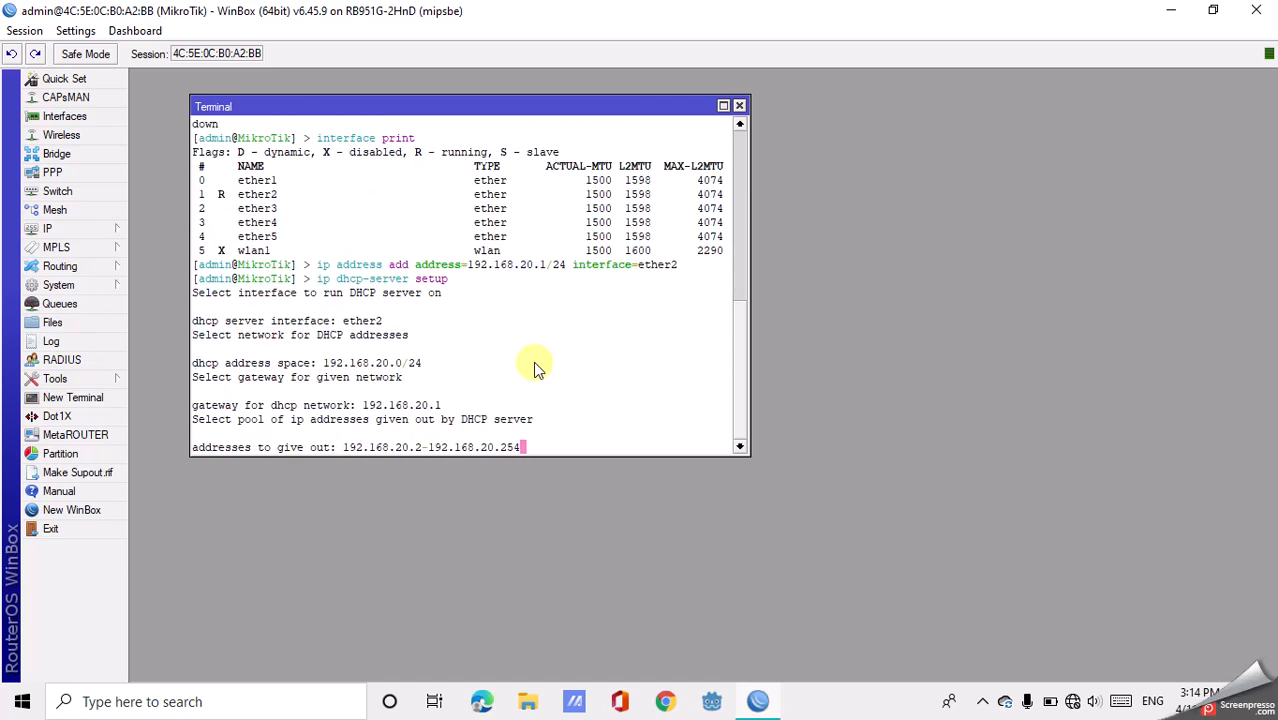
key(Return)
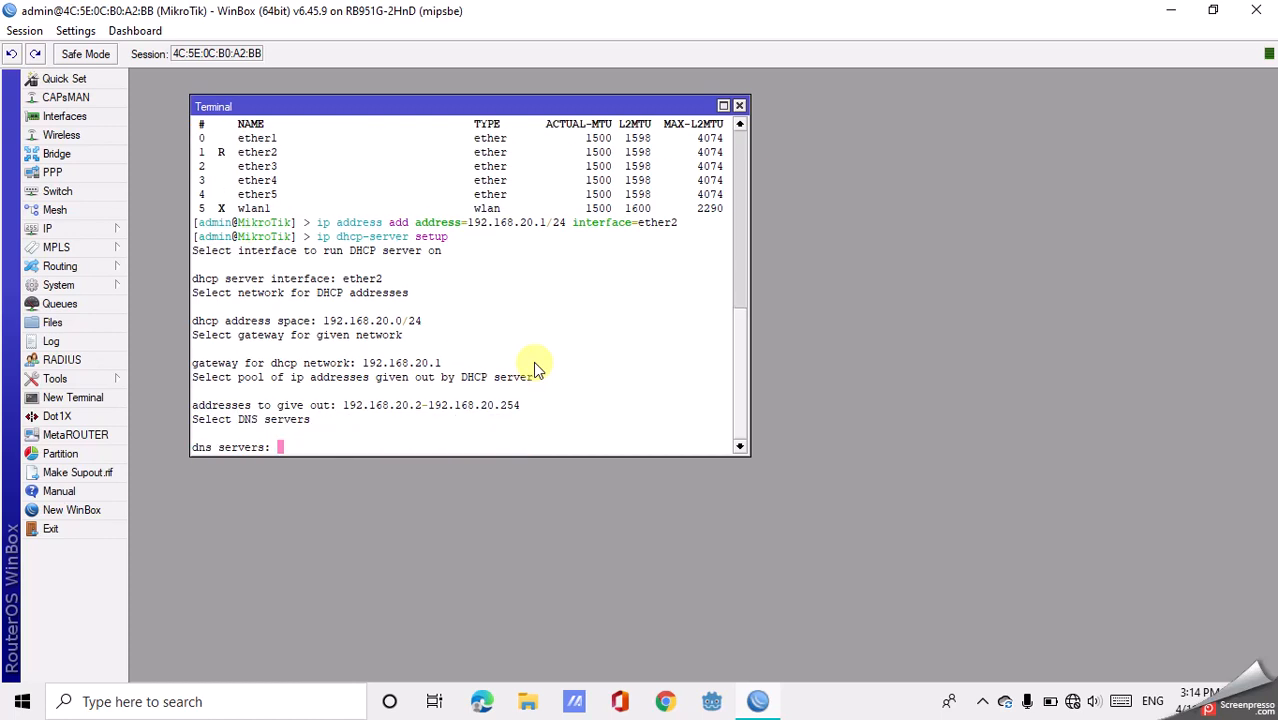
text(8.8.8.8)
key(Return)
key(Return)
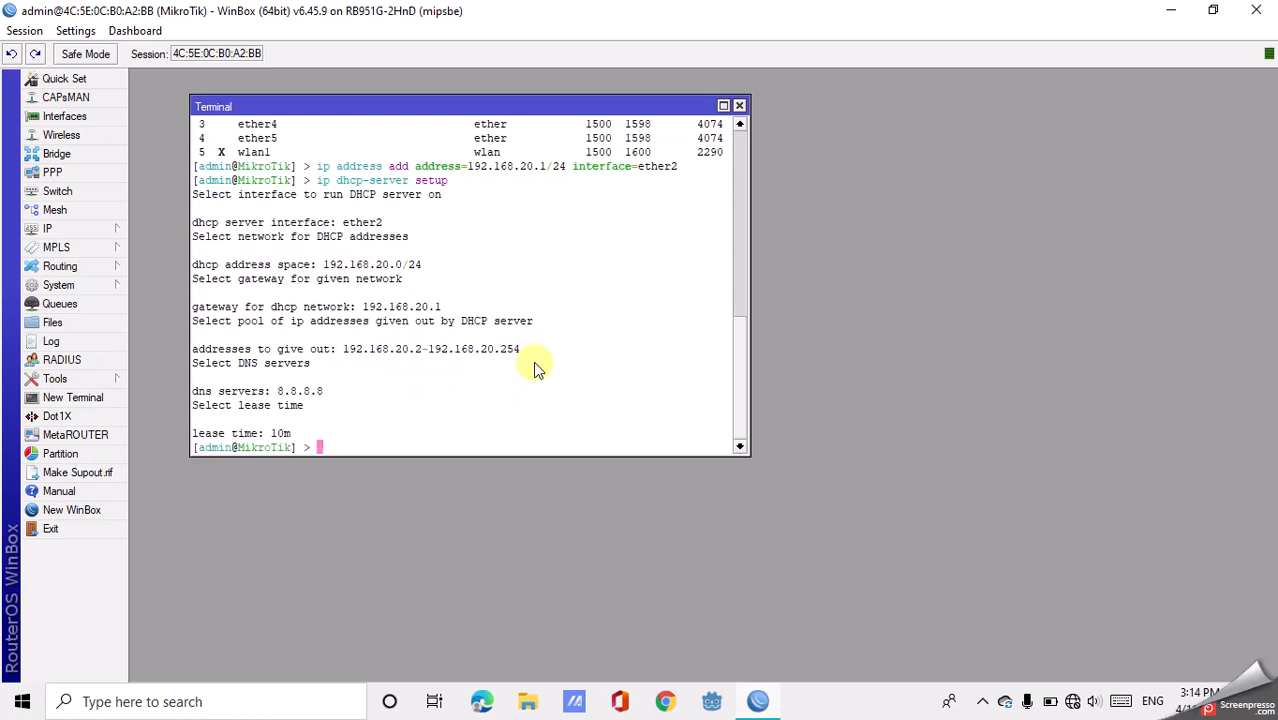
List the configured DHCP servers in the terminal with the command ip dhcp-server print
text(dhcp-ser)
key(BackSpace)
key(BackSpace)
key(BackSpace)
key(BackSpace)
key(BackSpace)
key(BackSpace)
key(BackSpace)
key(BackSpace)
key(BackSpace)
text(ip dhcp-server print)
key(Return)
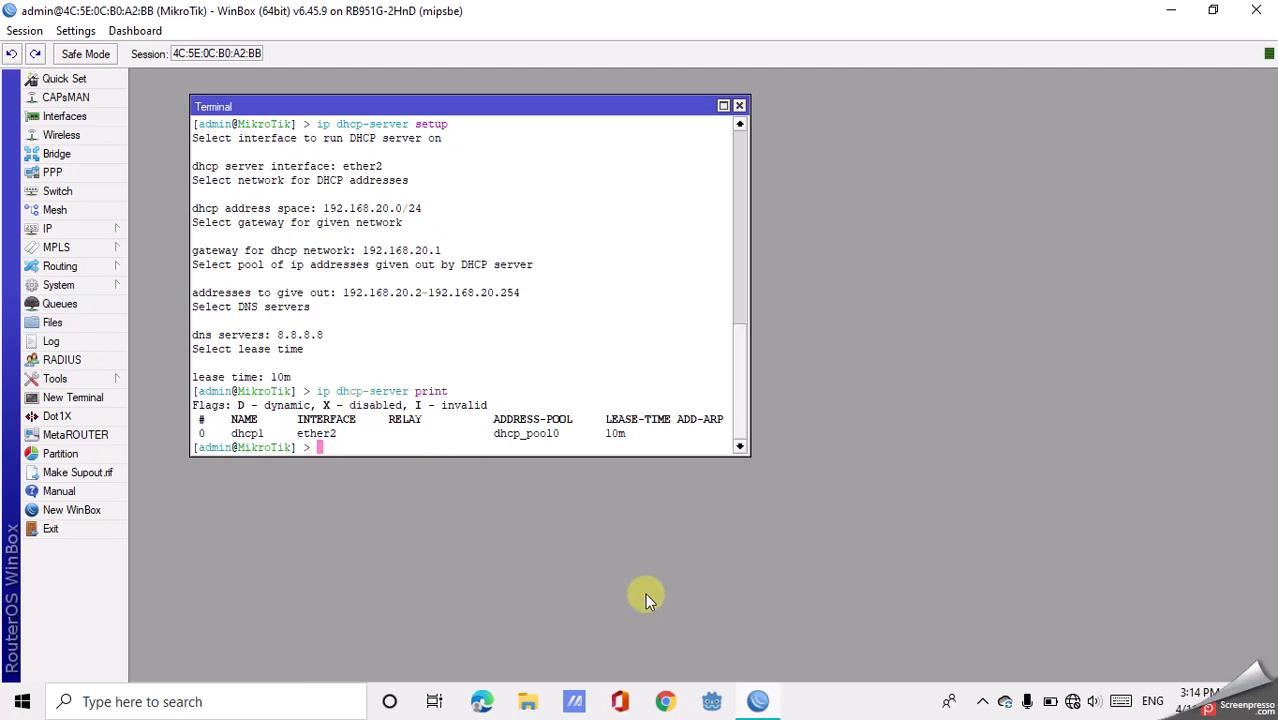
Switch to the Windows network settings, show the adapter list and open the properties of Ethernet 2
right_click(1073, 701)
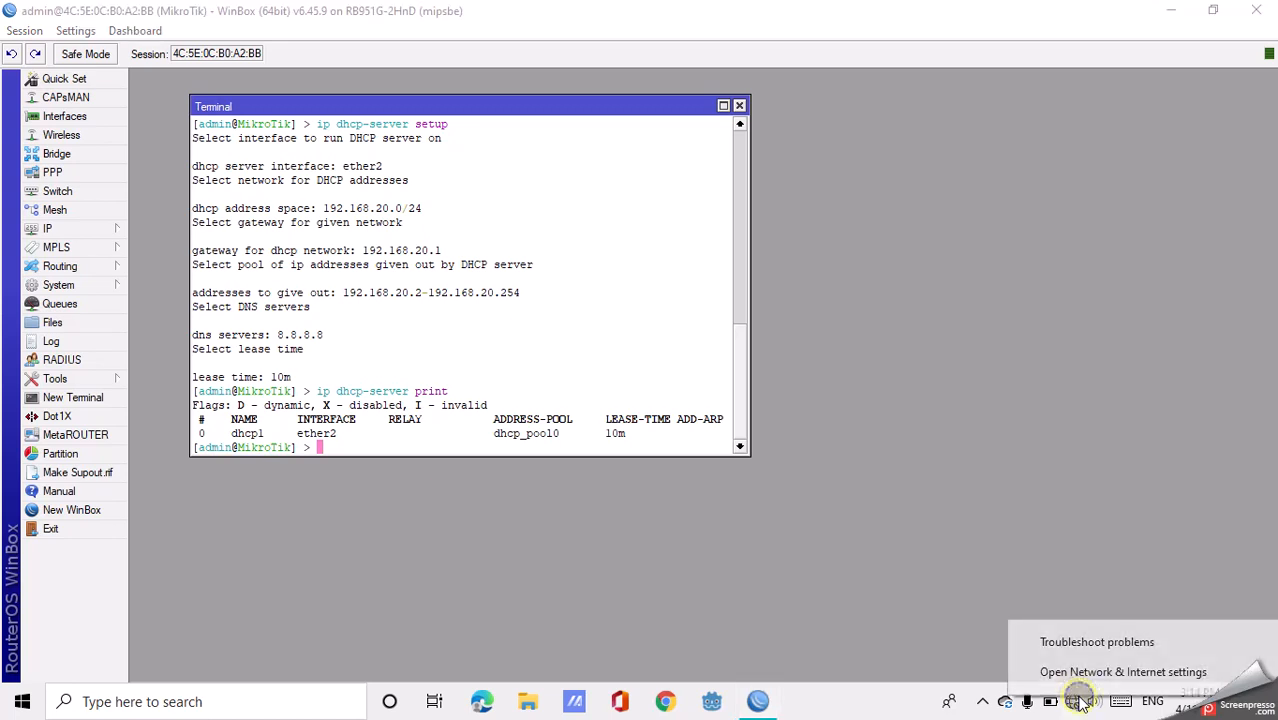
click(1082, 675)
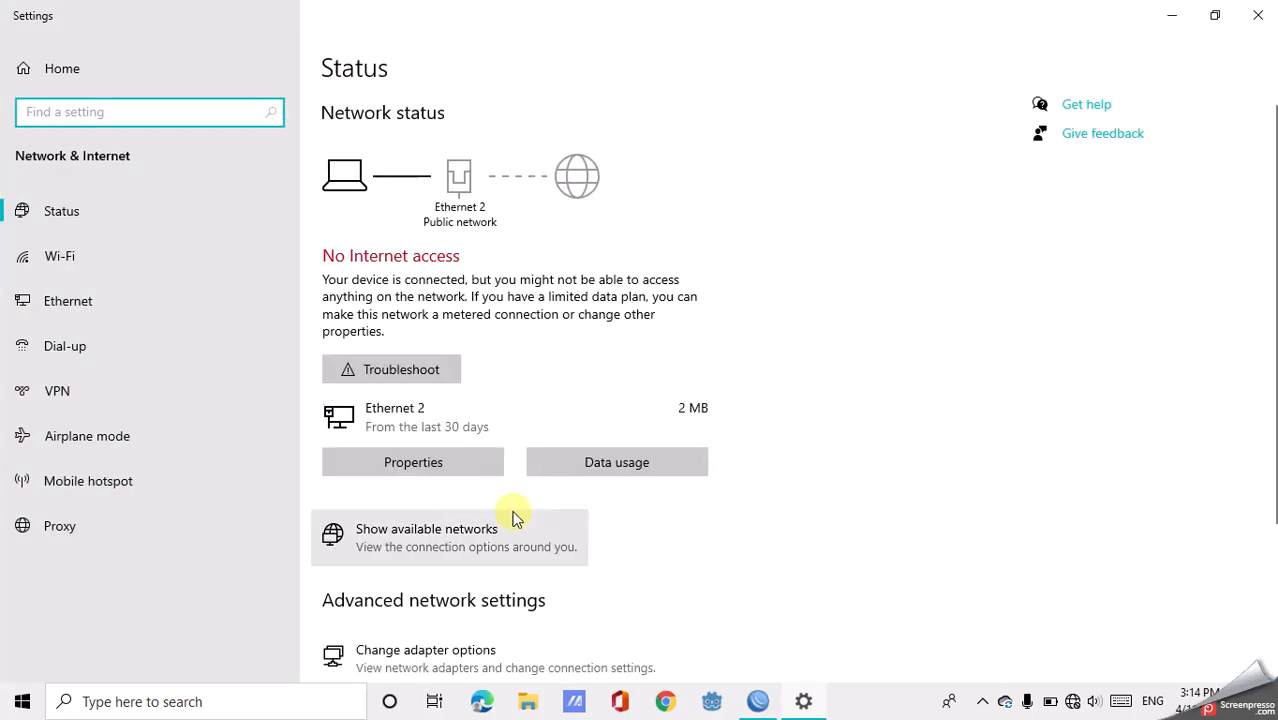
click(505, 660)
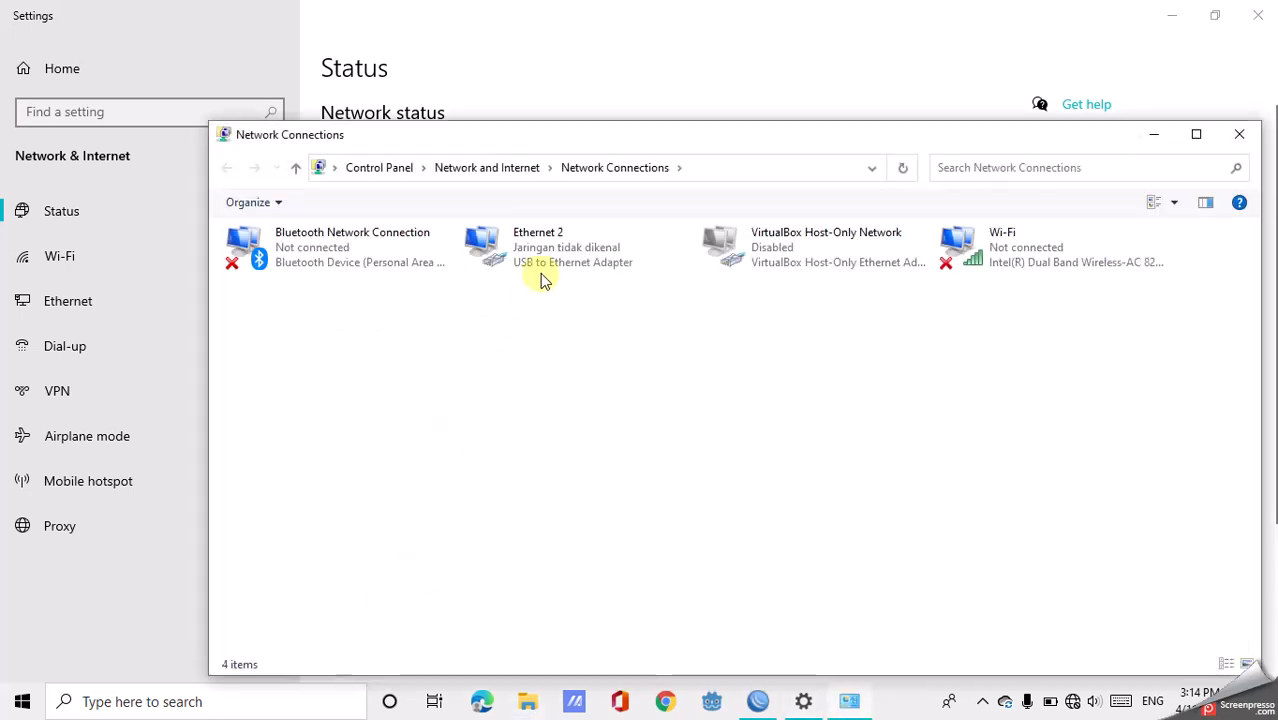
click(535, 256)
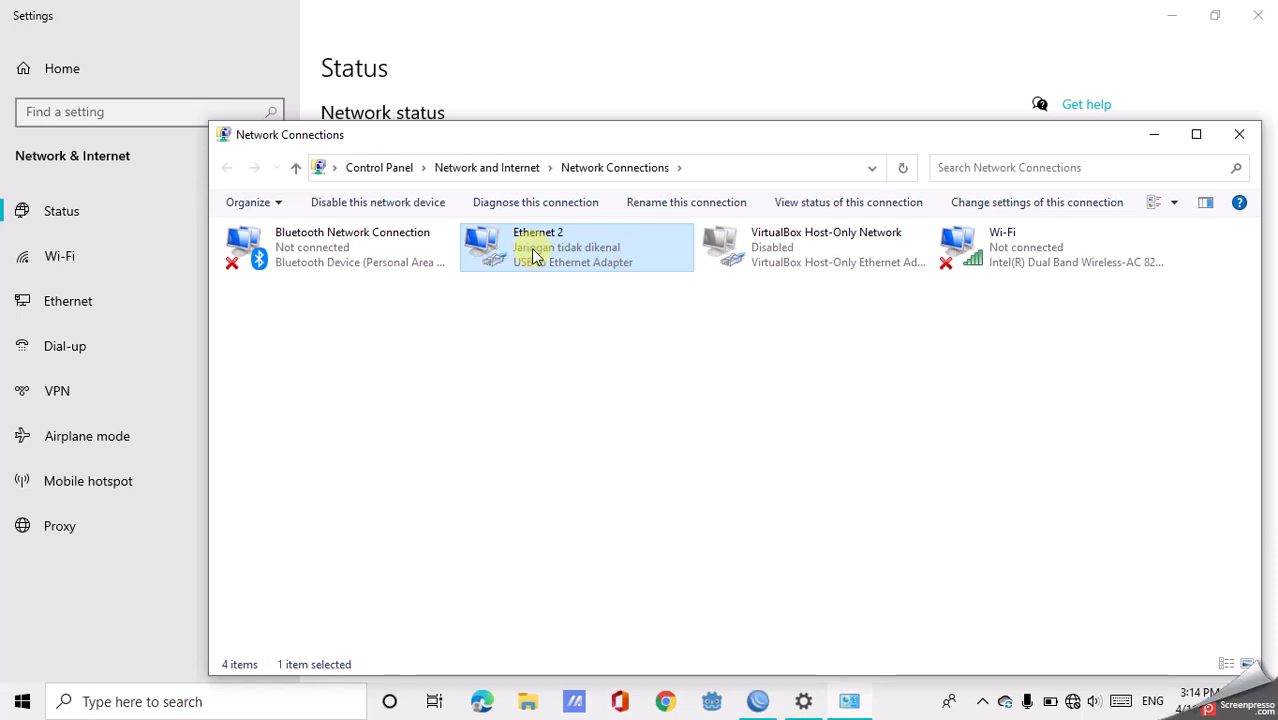
right_click(535, 256)
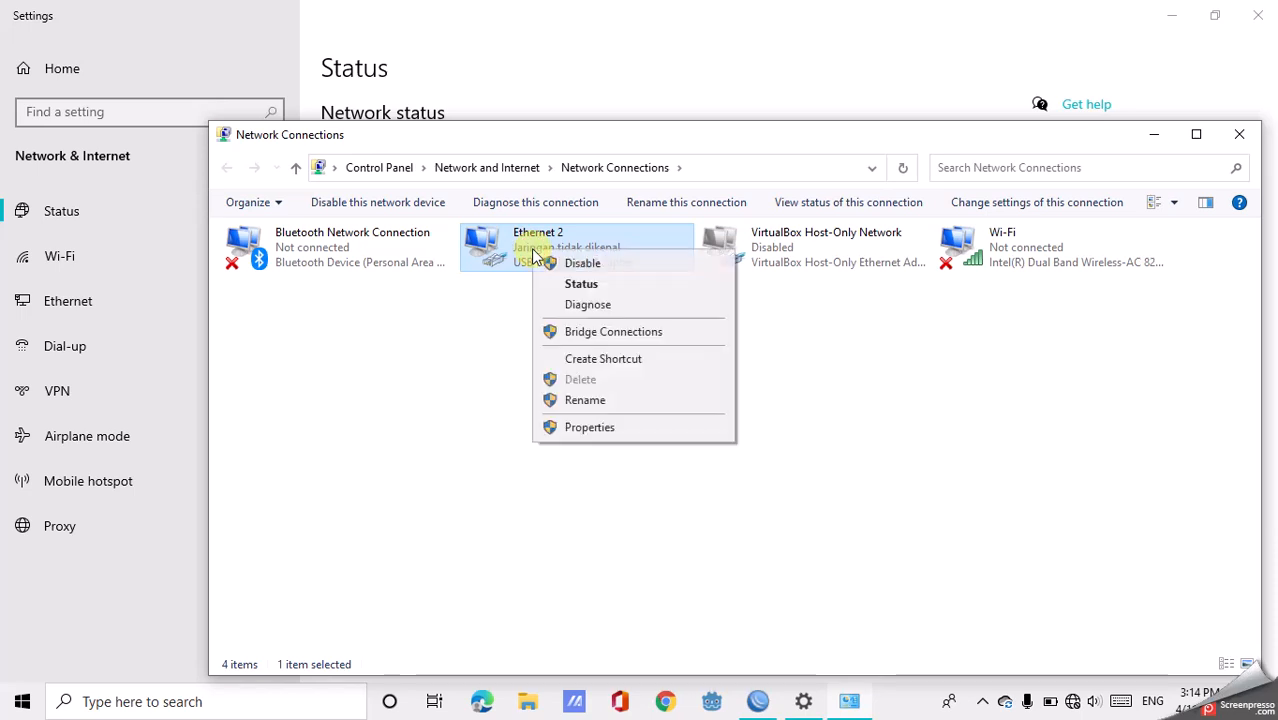
click(608, 426)
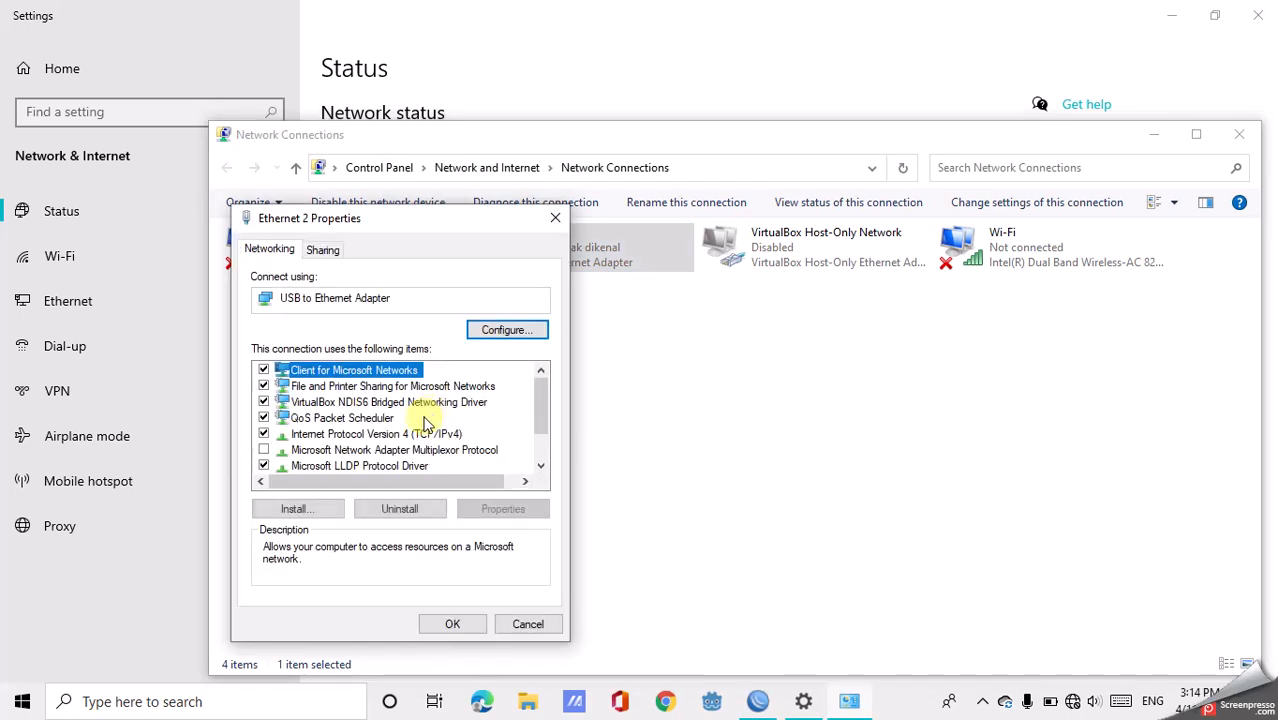
Set Ethernet 2's Internet Protocol Version 4 to obtain the IP address and DNS server address automatically, and apply the properties
double_click(403, 434)
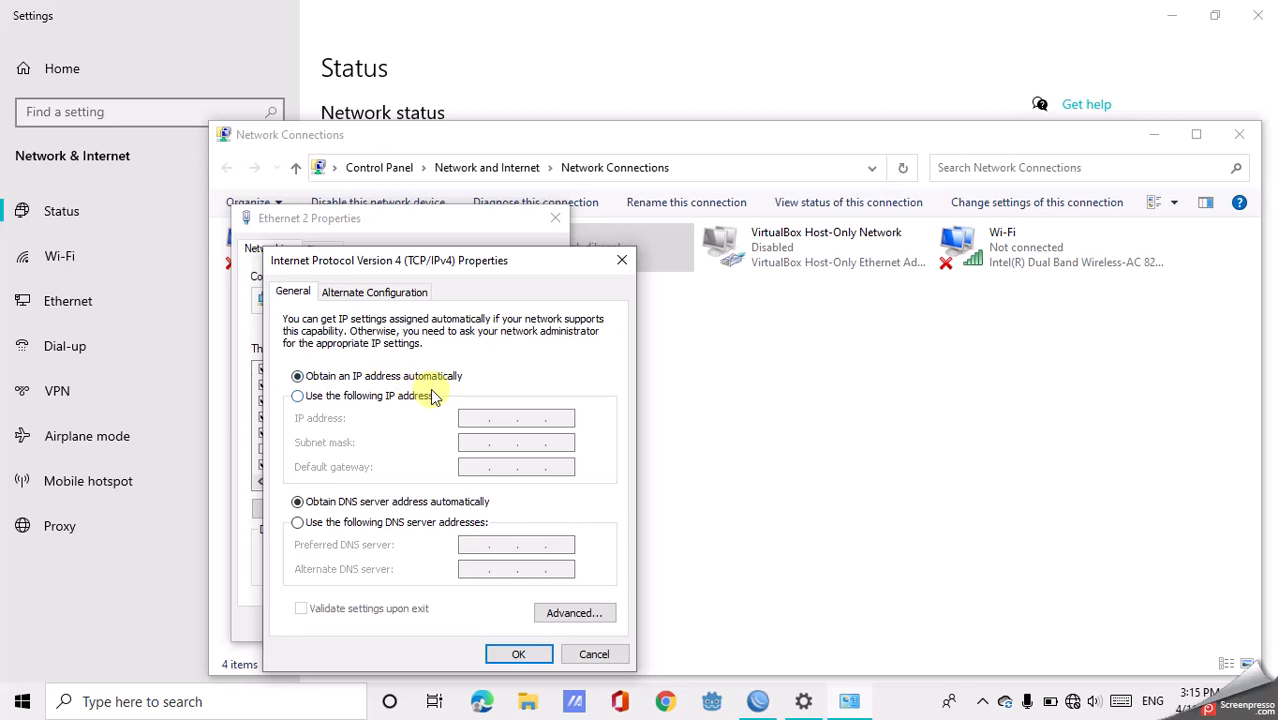
click(414, 396)
click(388, 377)
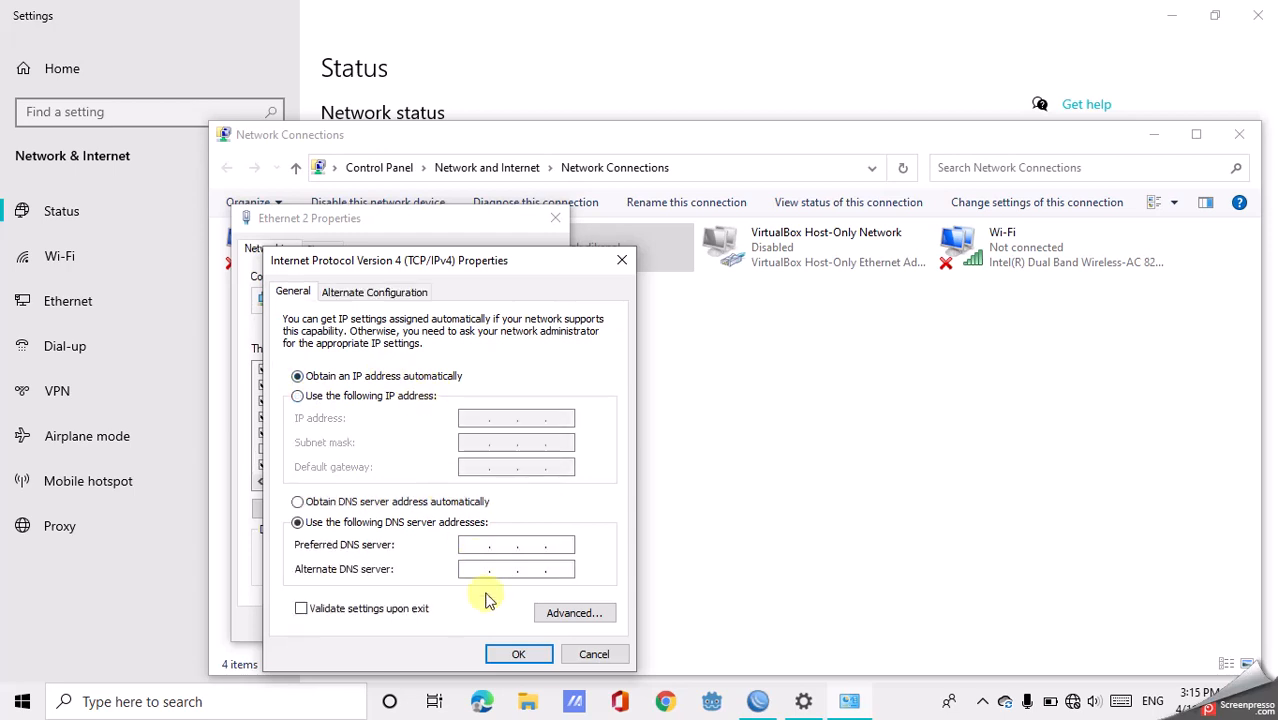
click(420, 502)
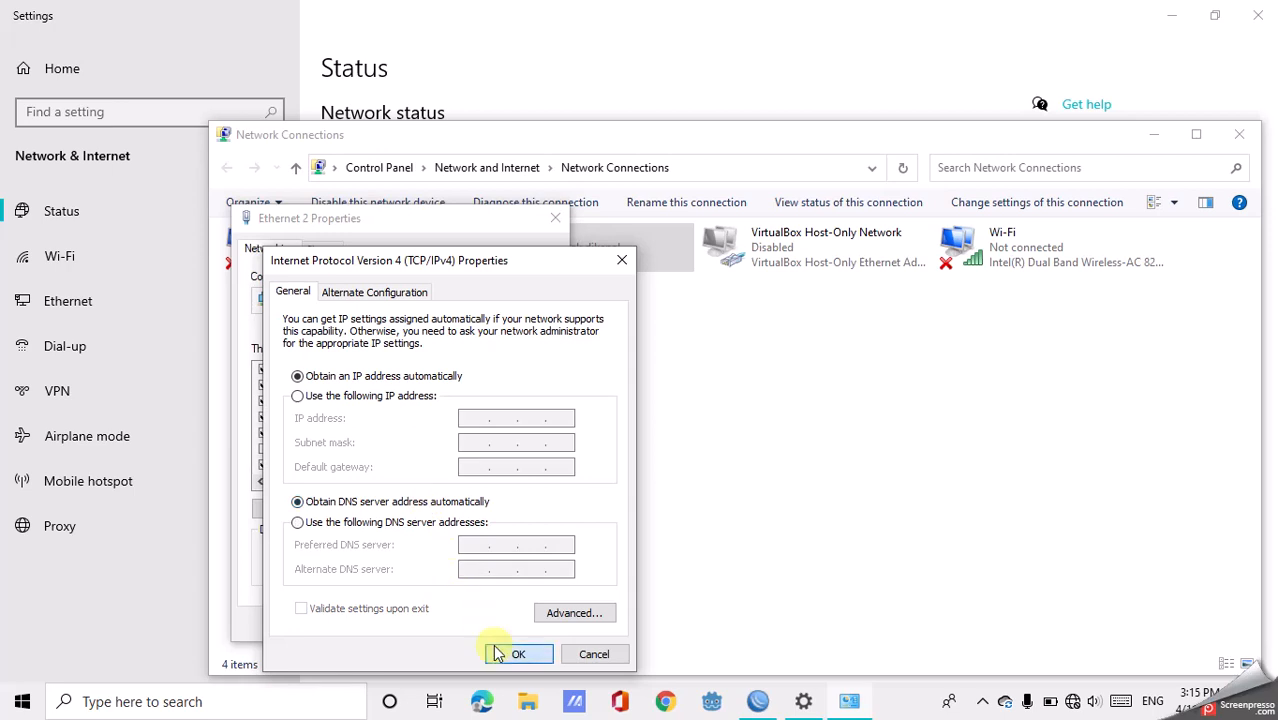
click(497, 654)
click(458, 619)
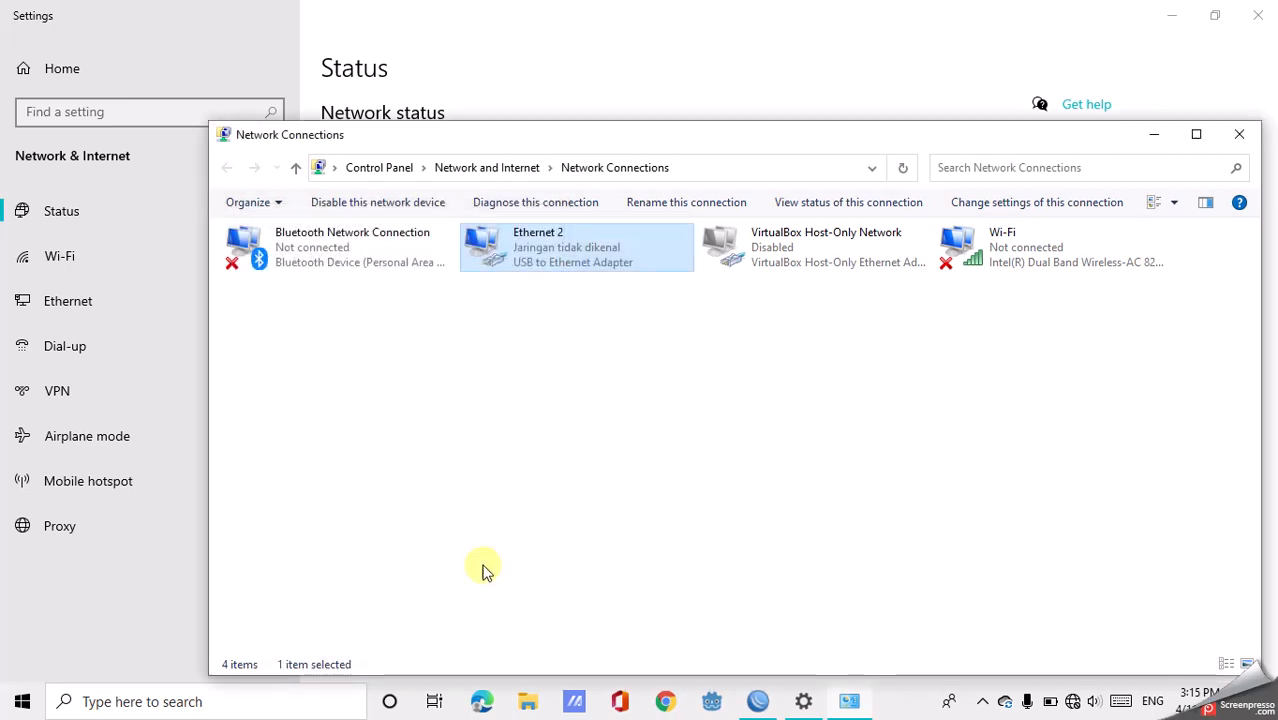
Check the network connection details in the Ethernet 2 status, then close both dialogs
right_click(560, 250)
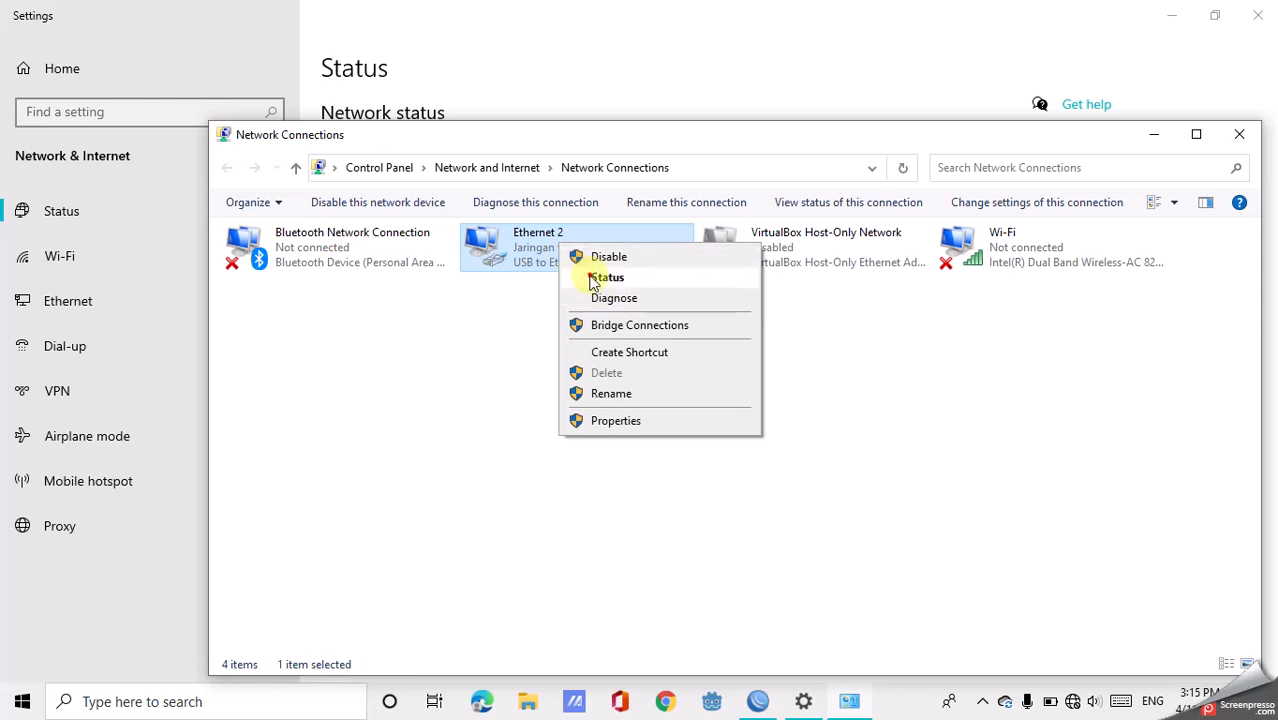
click(580, 277)
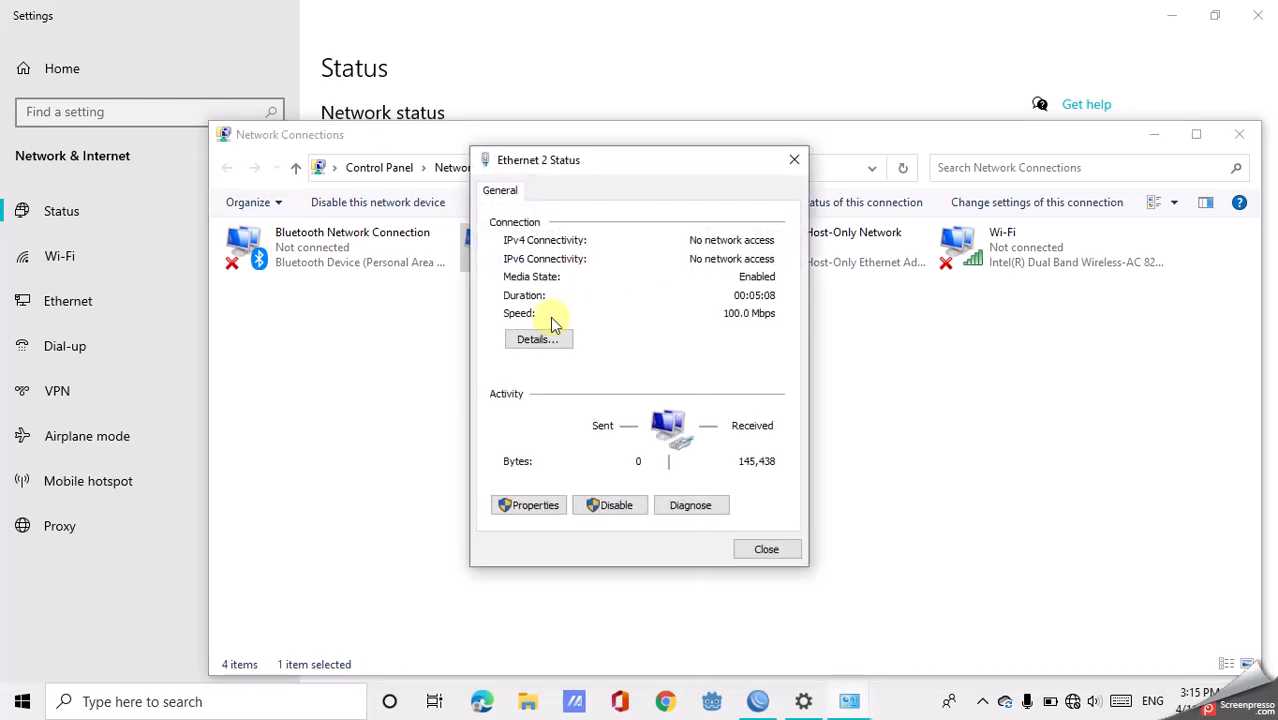
click(537, 341)
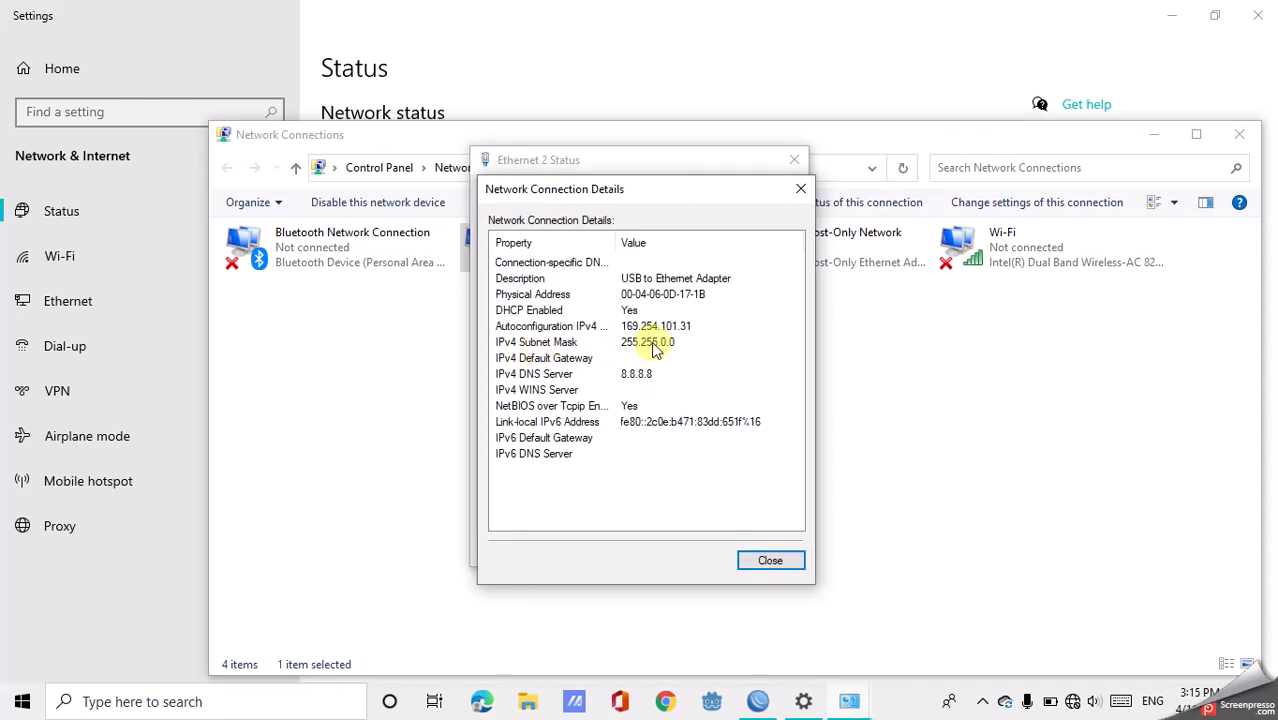
click(748, 558)
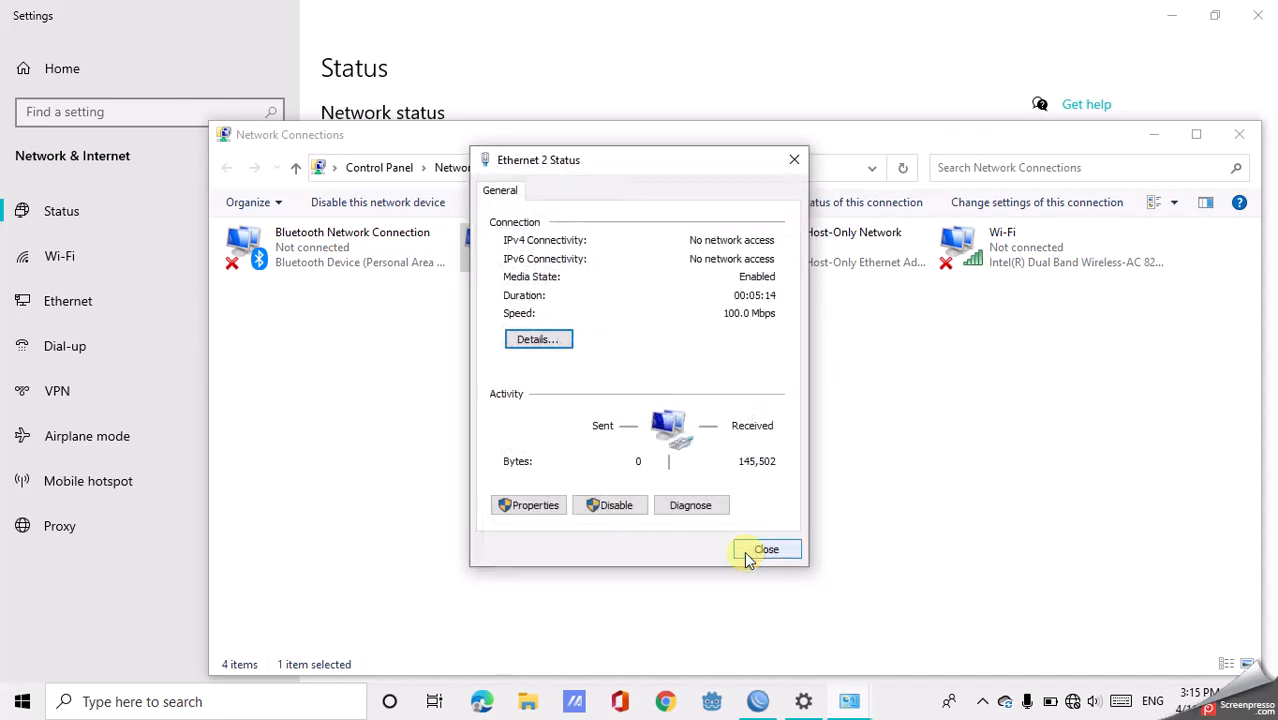
click(765, 548)
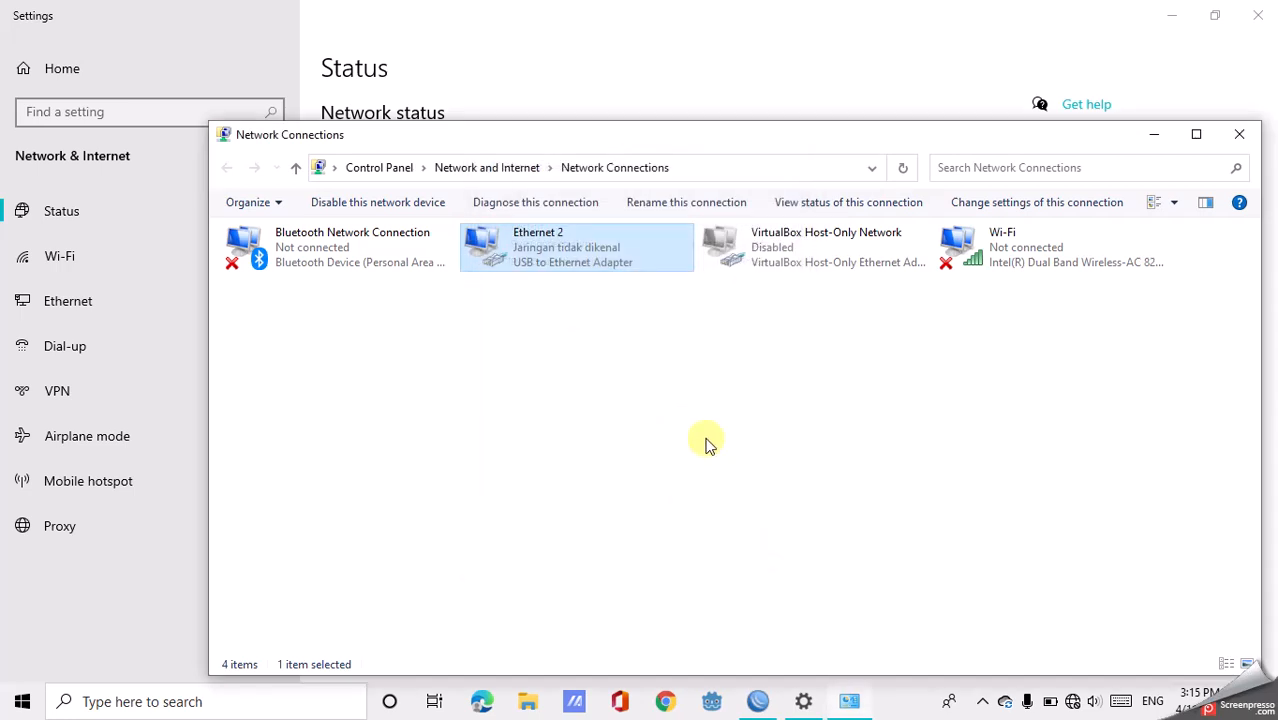
Disable and re-enable the Ethernet 2 adapter, and reconnect the dropped WinBox session to the router
right_click(523, 269)
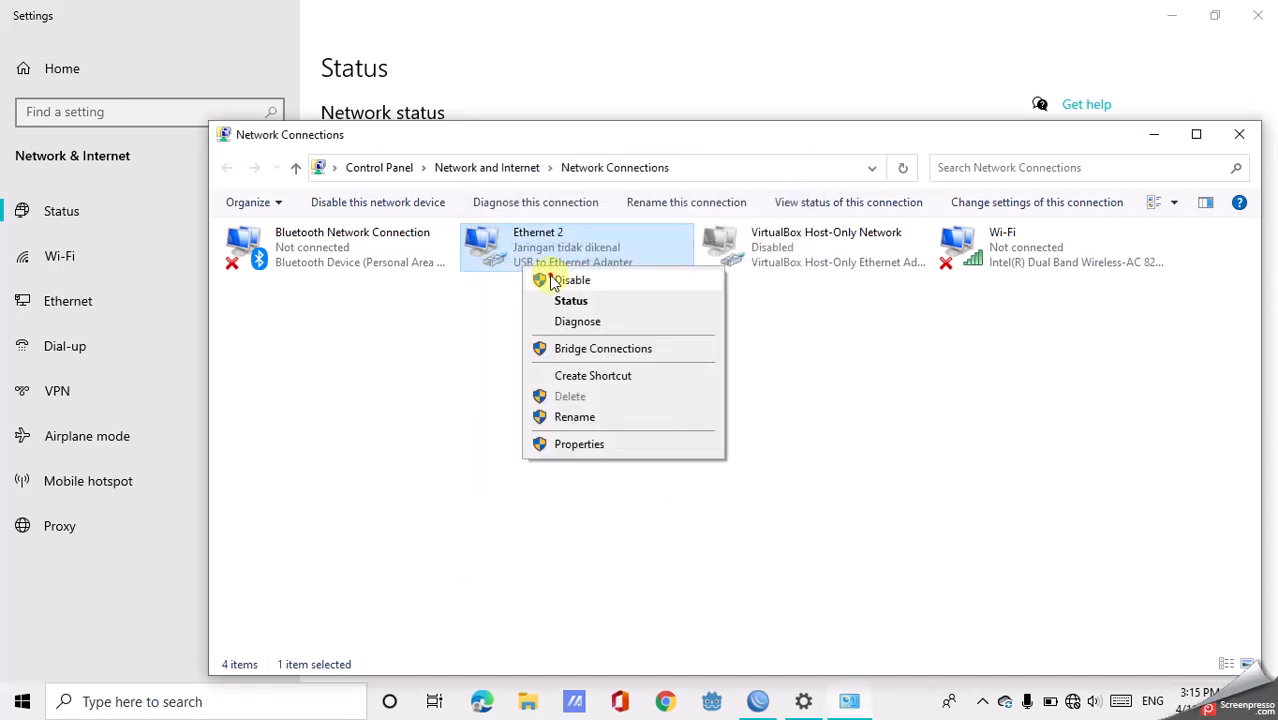
click(556, 280)
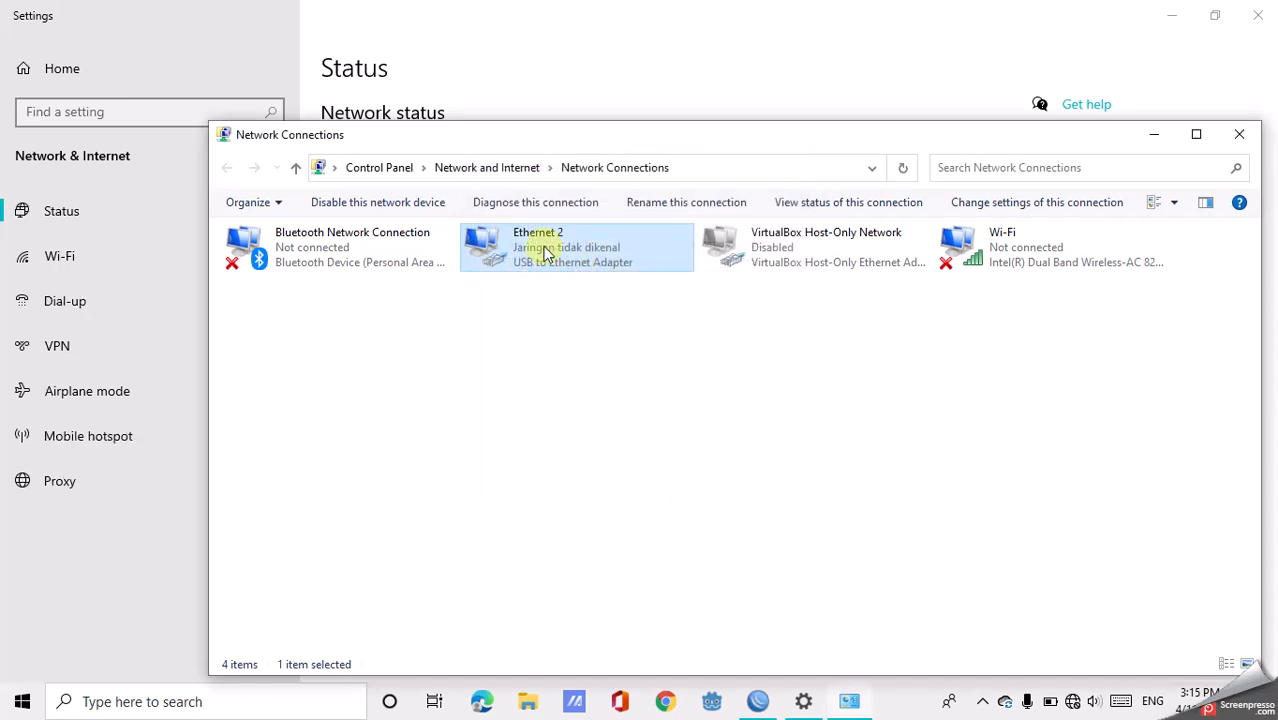
right_click(549, 251)
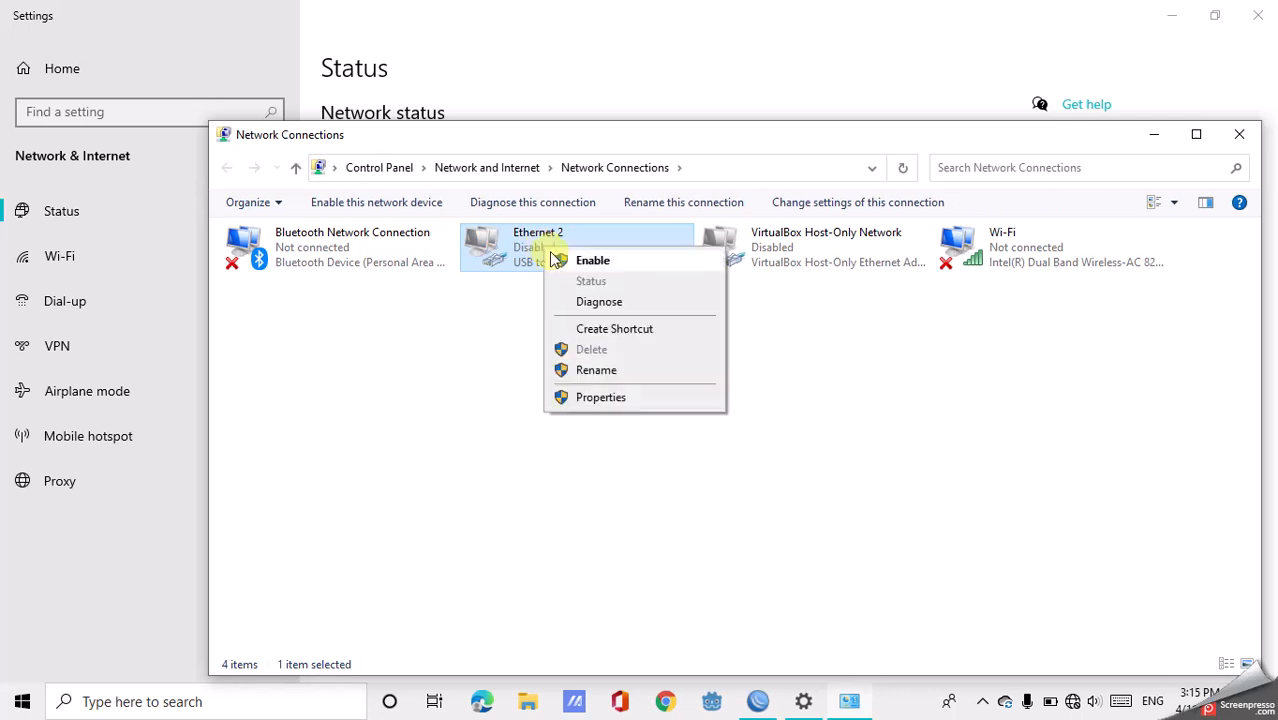
click(556, 259)
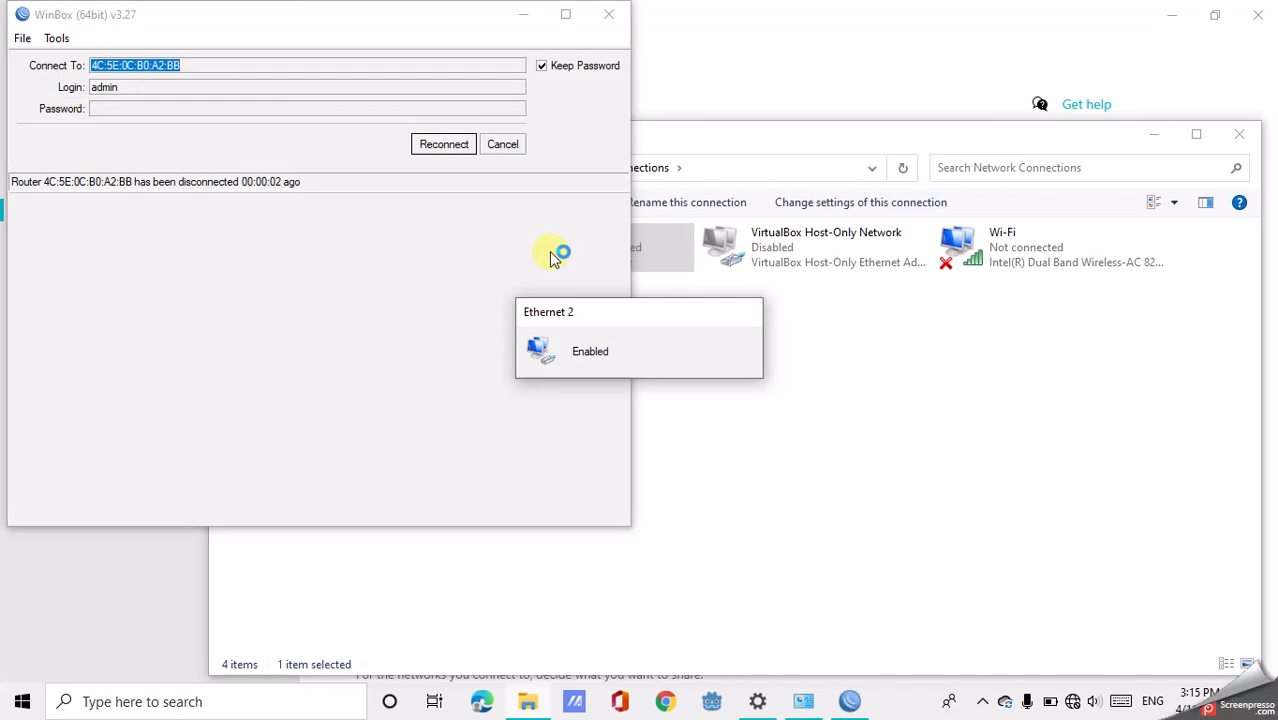
click(118, 210)
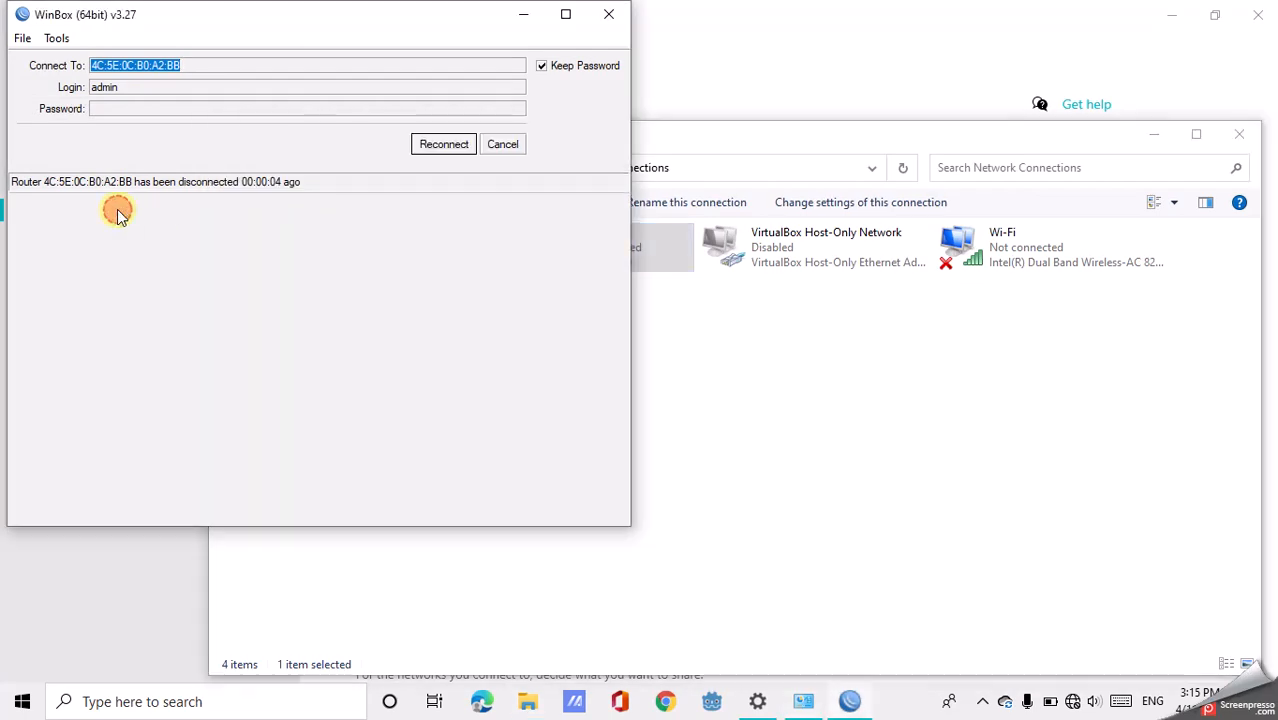
click(436, 148)
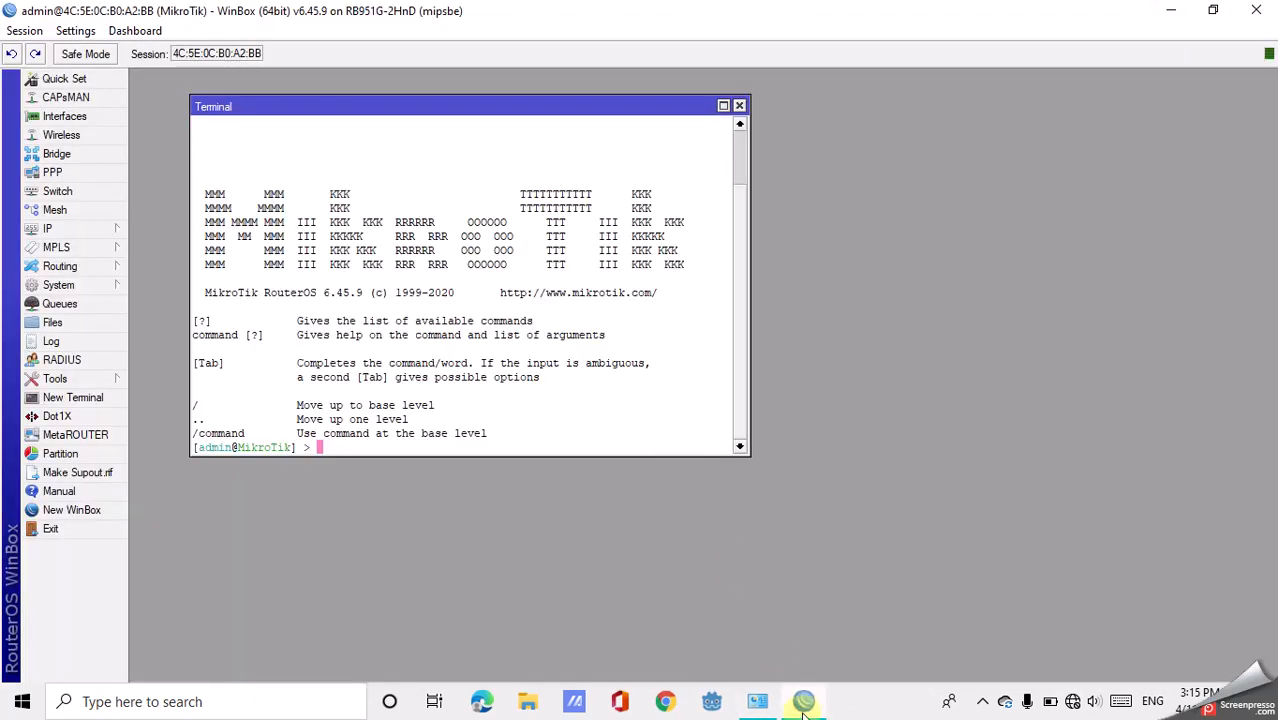
Switch to Network Connections and examine the IPv4 address, gateway and DNS details in the Ethernet 2 status
click(758, 703)
right_click(560, 255)
click(588, 278)
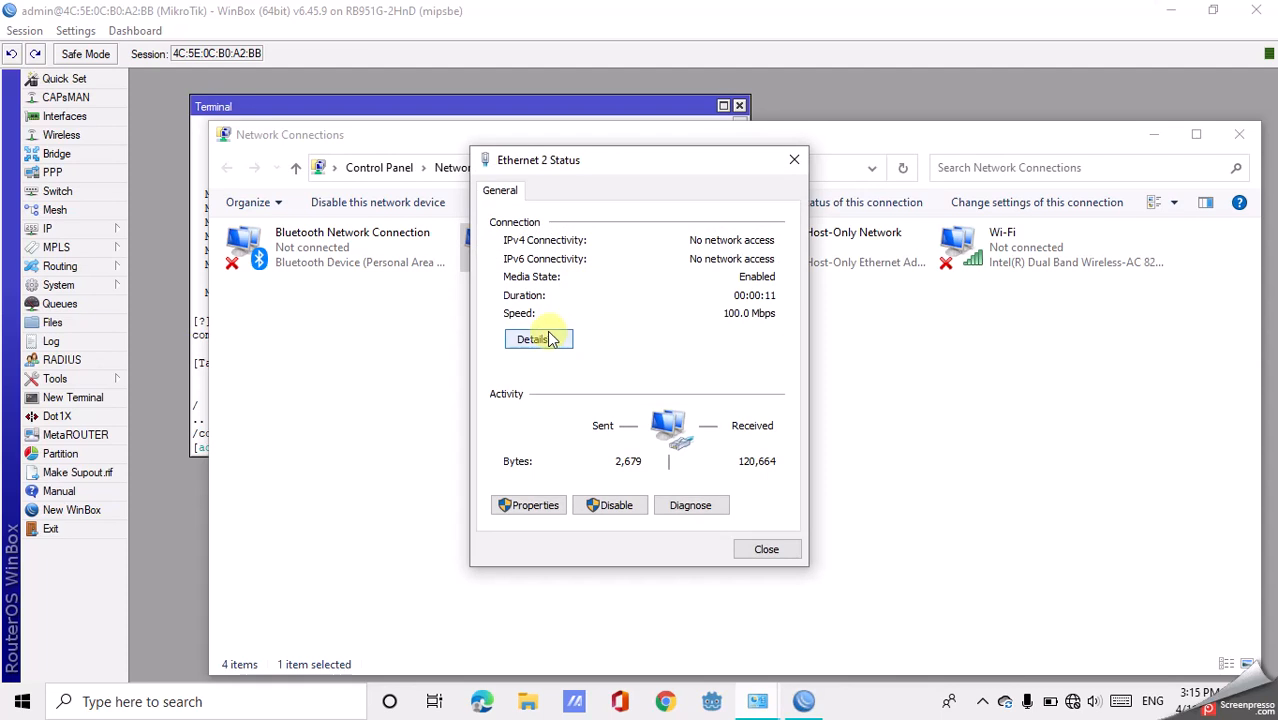
click(540, 338)
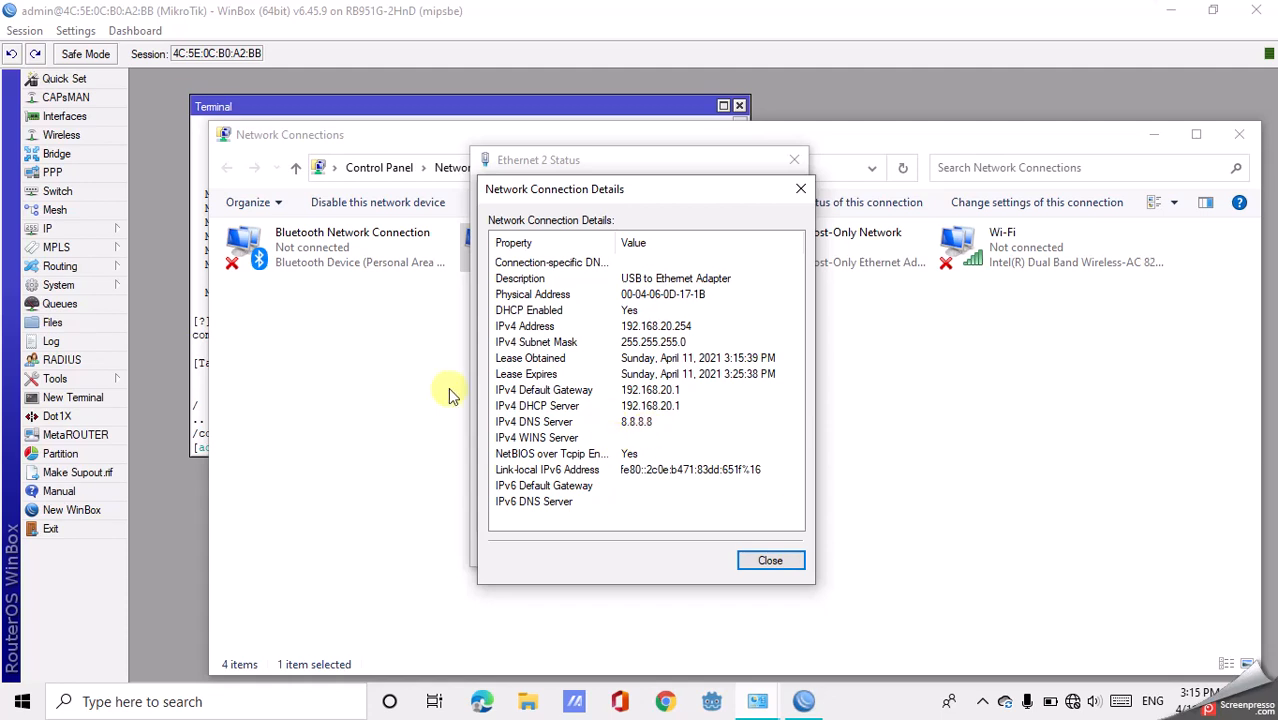
Return to the WinBox terminal and list the DHCP leases with the command ip dhcp-server lease print
click(200, 307)
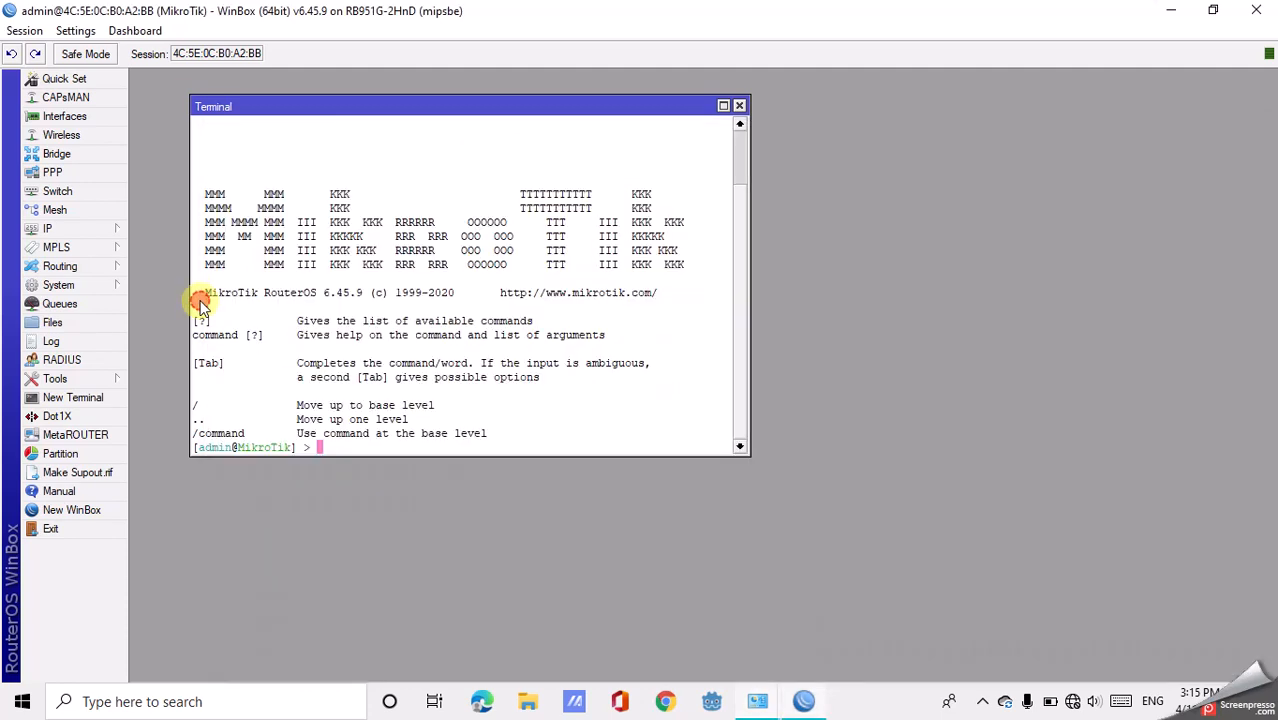
text(ip dhcp-se)
key(Tab)
text(leas)
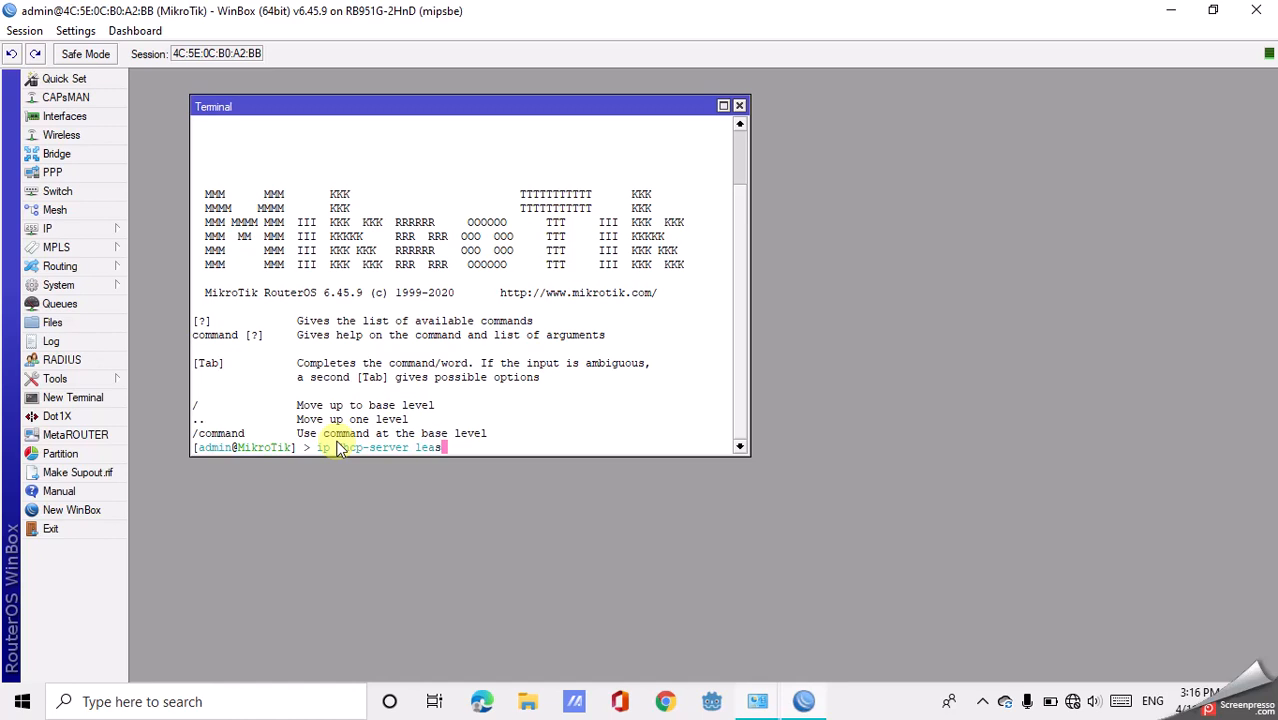
text(e print)
key(Return)
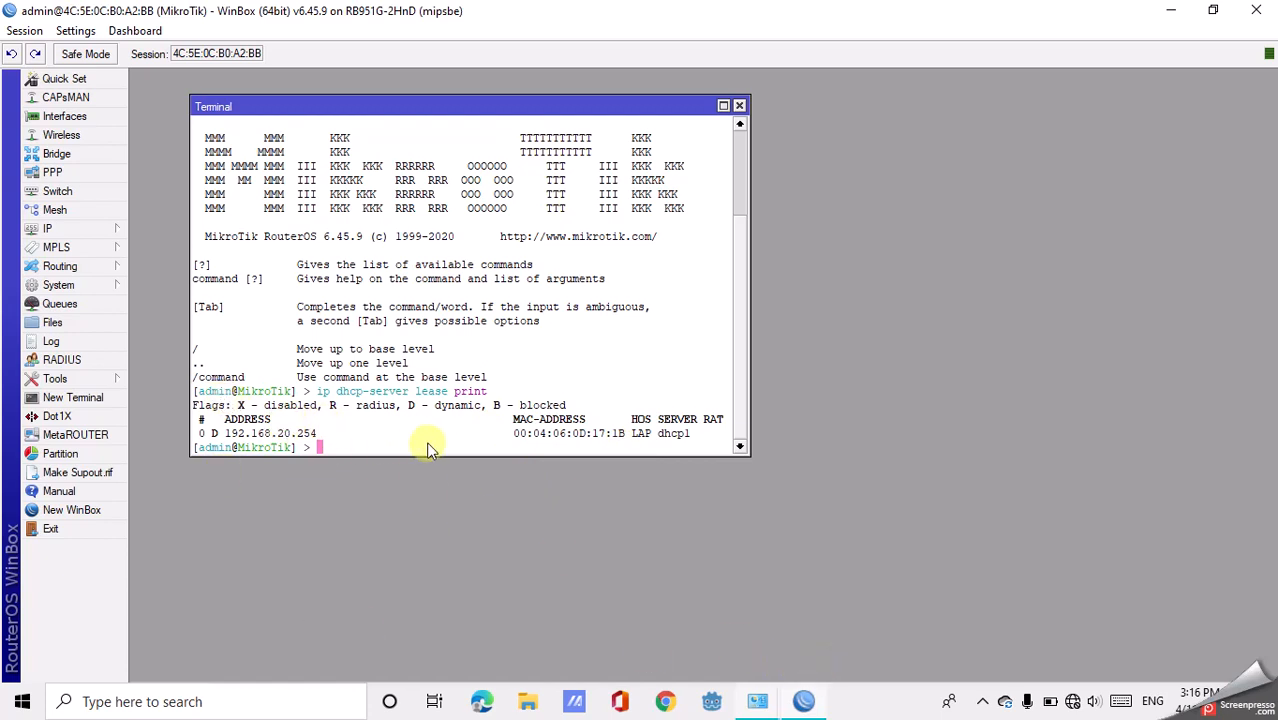
Compare the lease with the Ethernet 2 network connection details, and close both the details and status dialogs
click(762, 697)
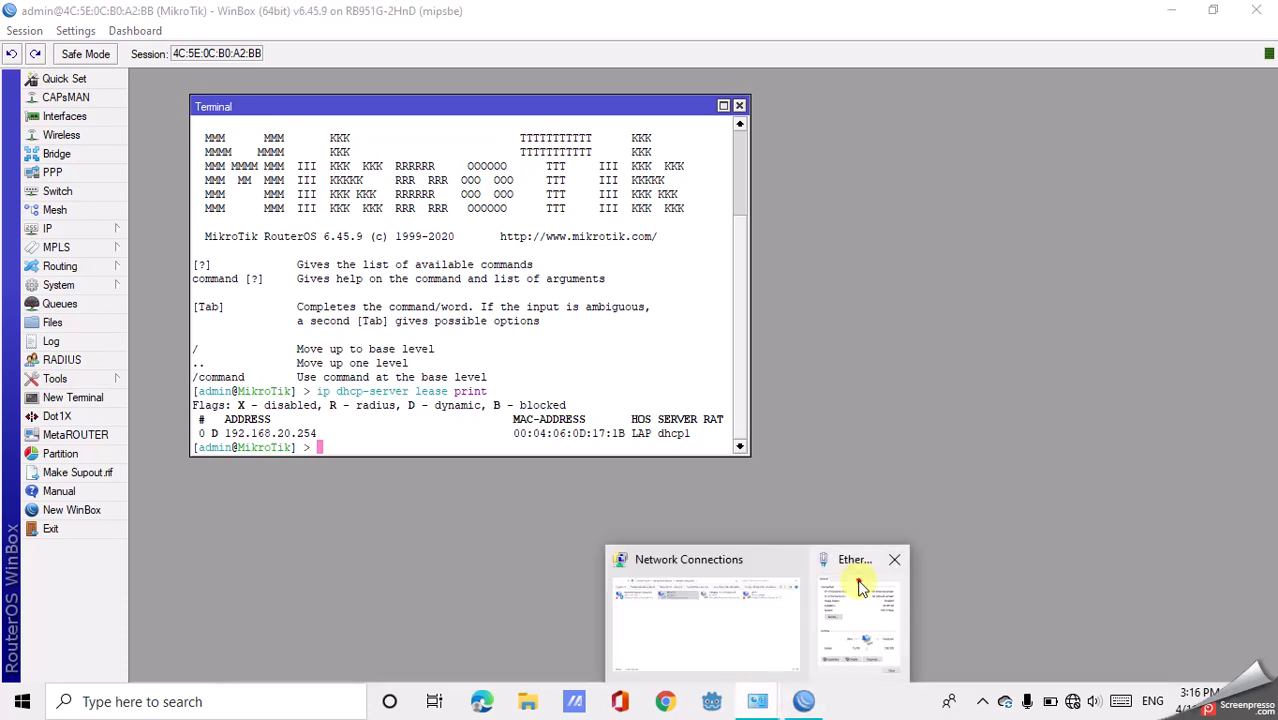
click(862, 588)
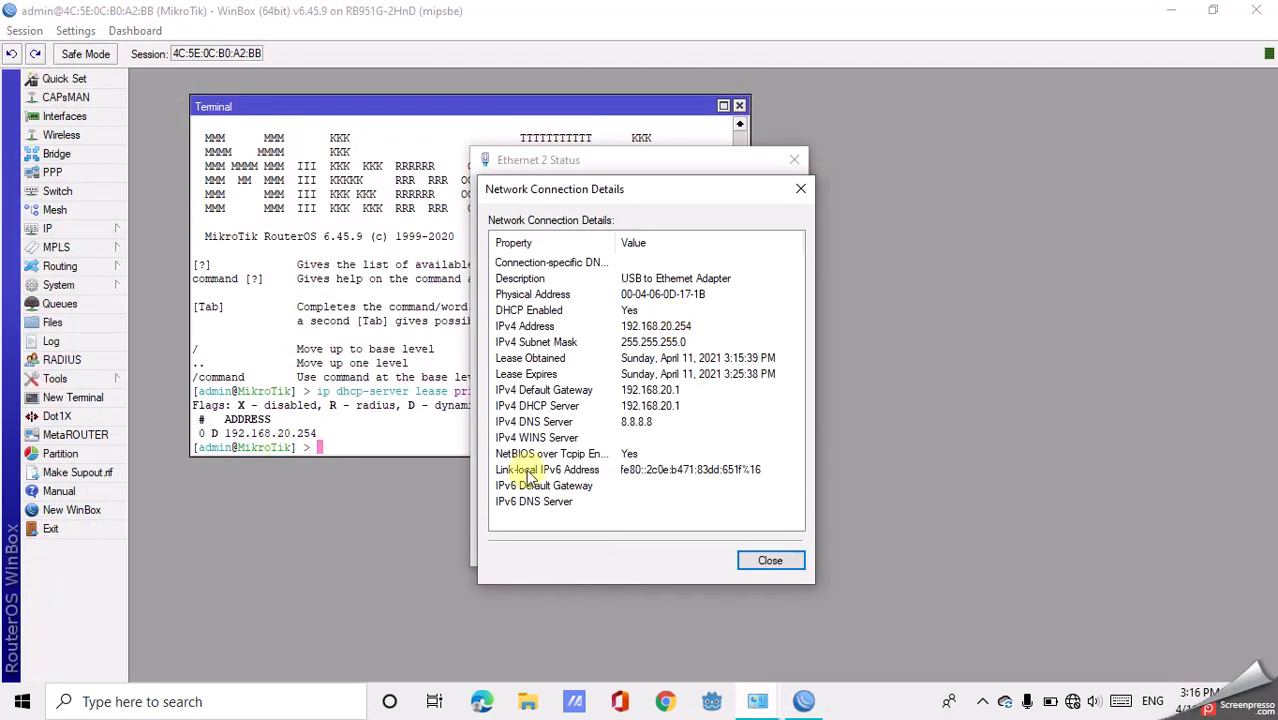
click(769, 565)
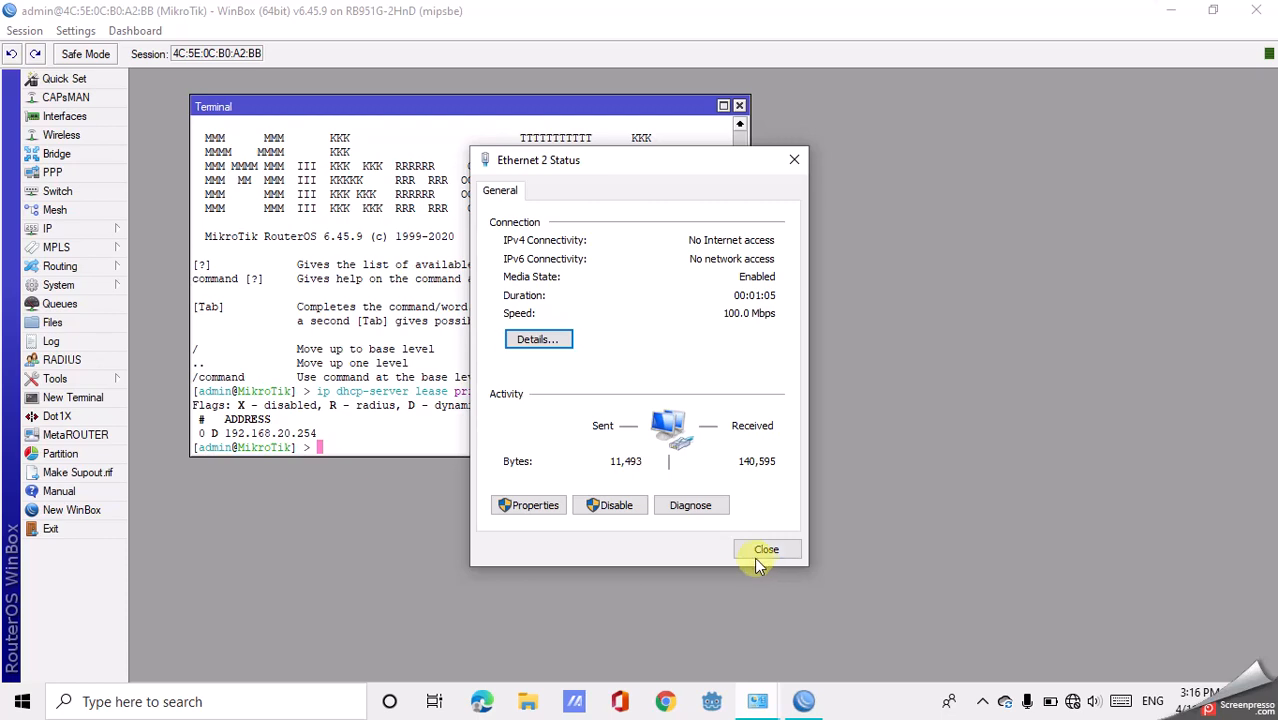
click(759, 552)
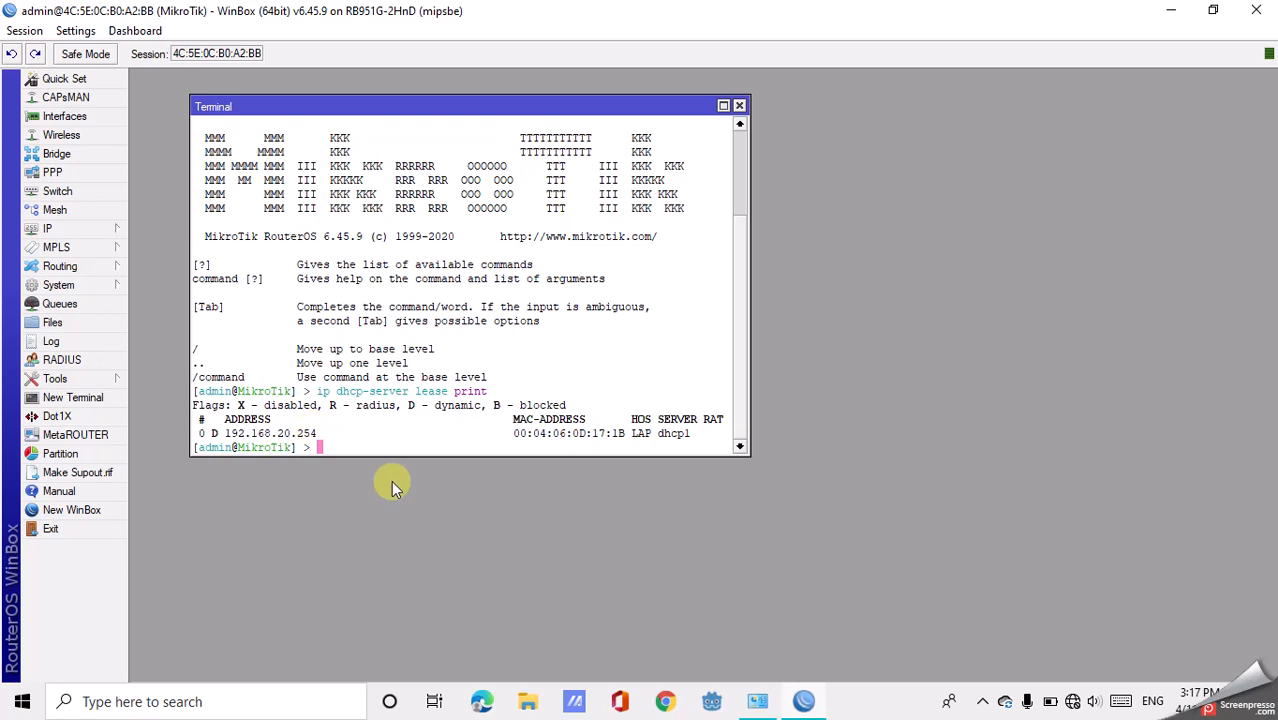
Make the first DHCP lease static with the command ip dhcp-server lease make-static numbers=0
text(ip)
text( dhc)
text(p-server )
text(le)
text(make)
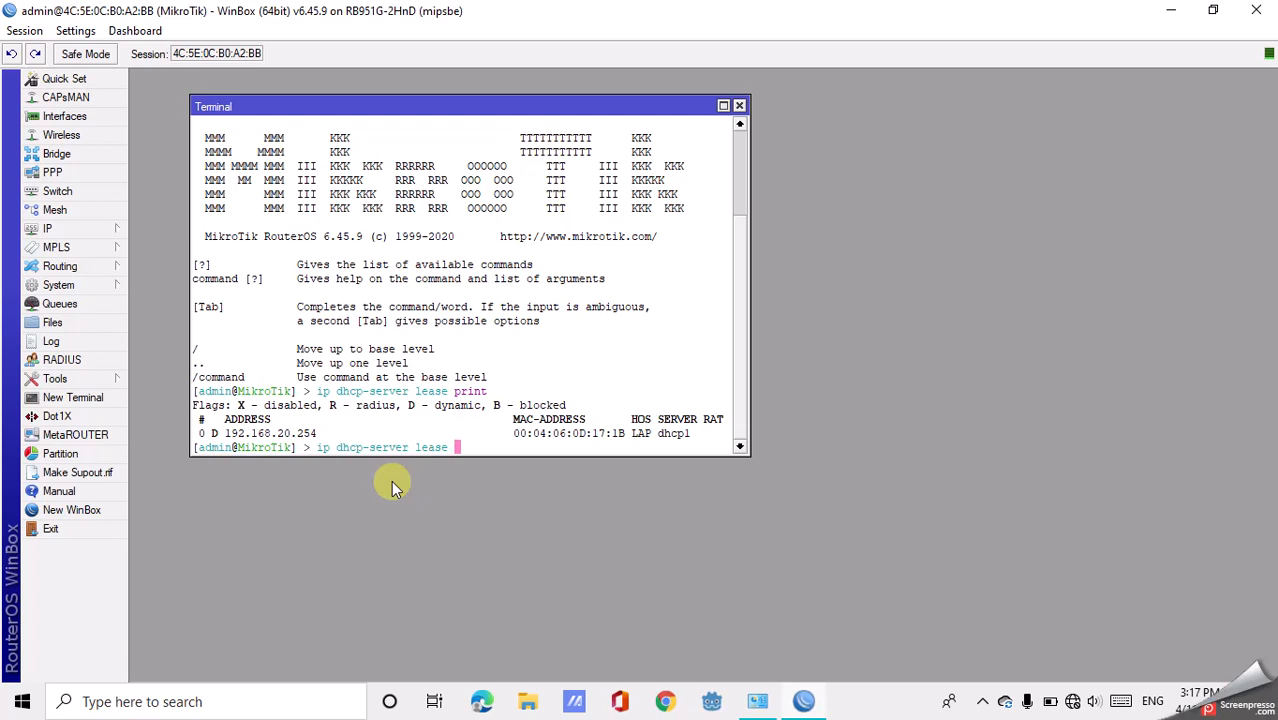
text(-static)
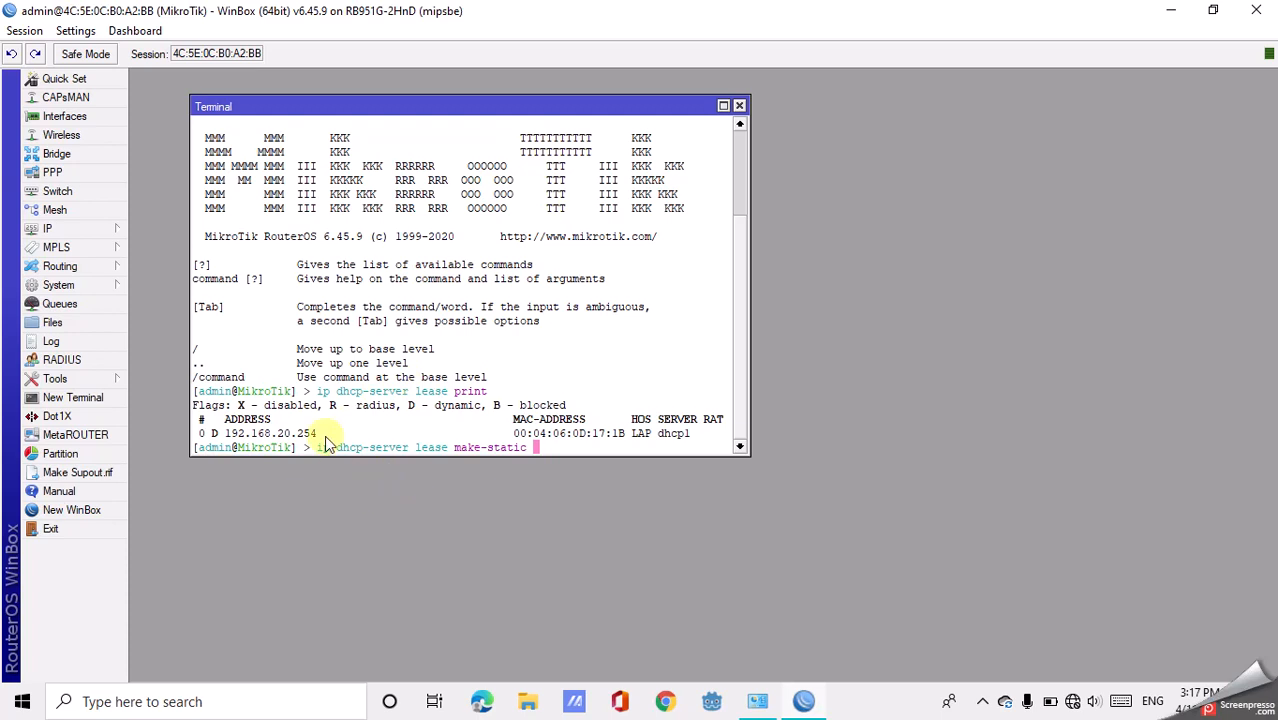
text(numbers=0)
key(Return)
Rerun ip dhcp-server lease print to check the flags of the lease
key(Up)
key(Up)
key(Return)
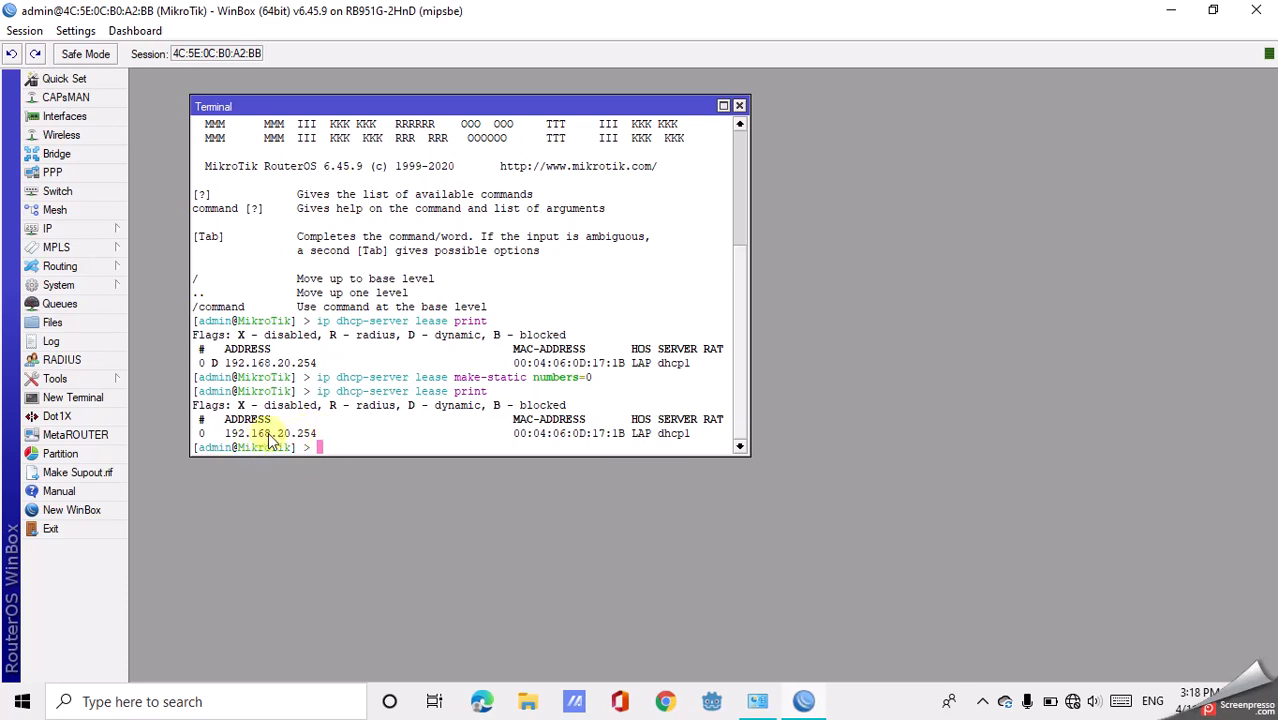
text(ip dhcp-server edit v)
key(Tab)
text(addr)
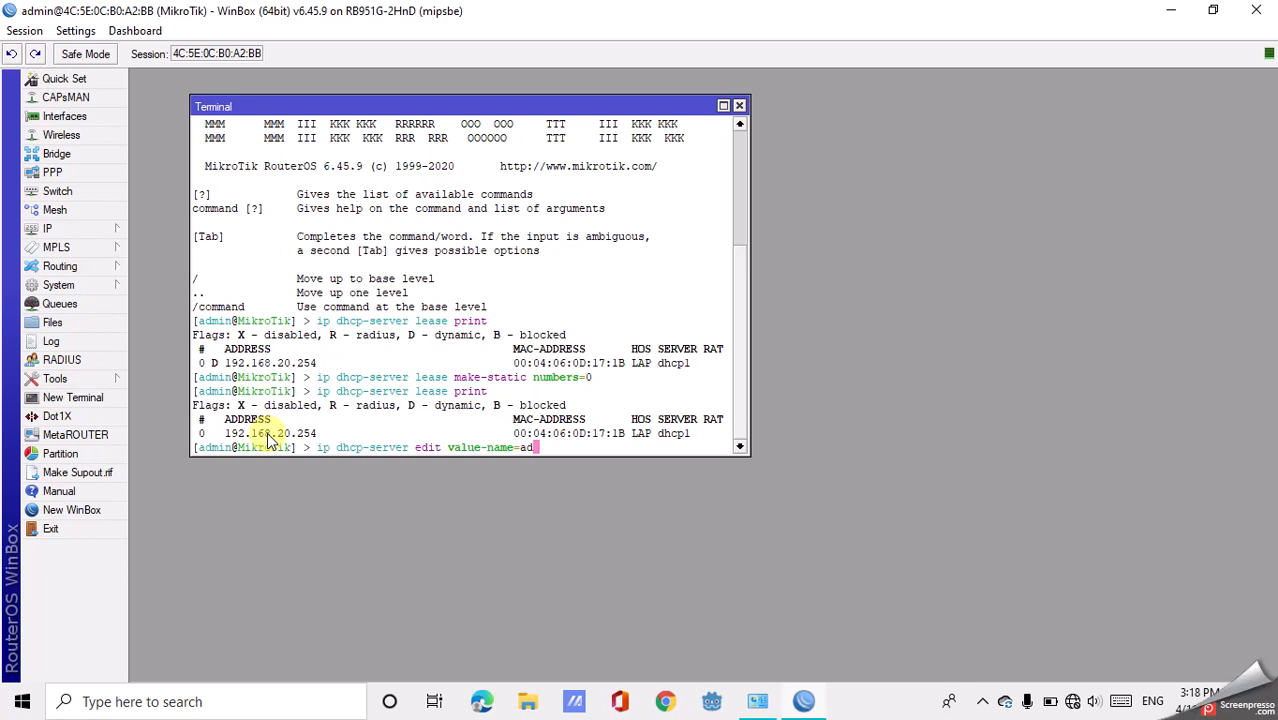
key(Tab)
key(BackSpace)
key(BackSpace)
key(BackSpace)
key(BackSpace)
key(BackSpace)
key(BackSpace)
key(BackSpace)
key(BackSpace)
key(BackSpace)
text(ess nu)
key(Tab)
text(0)
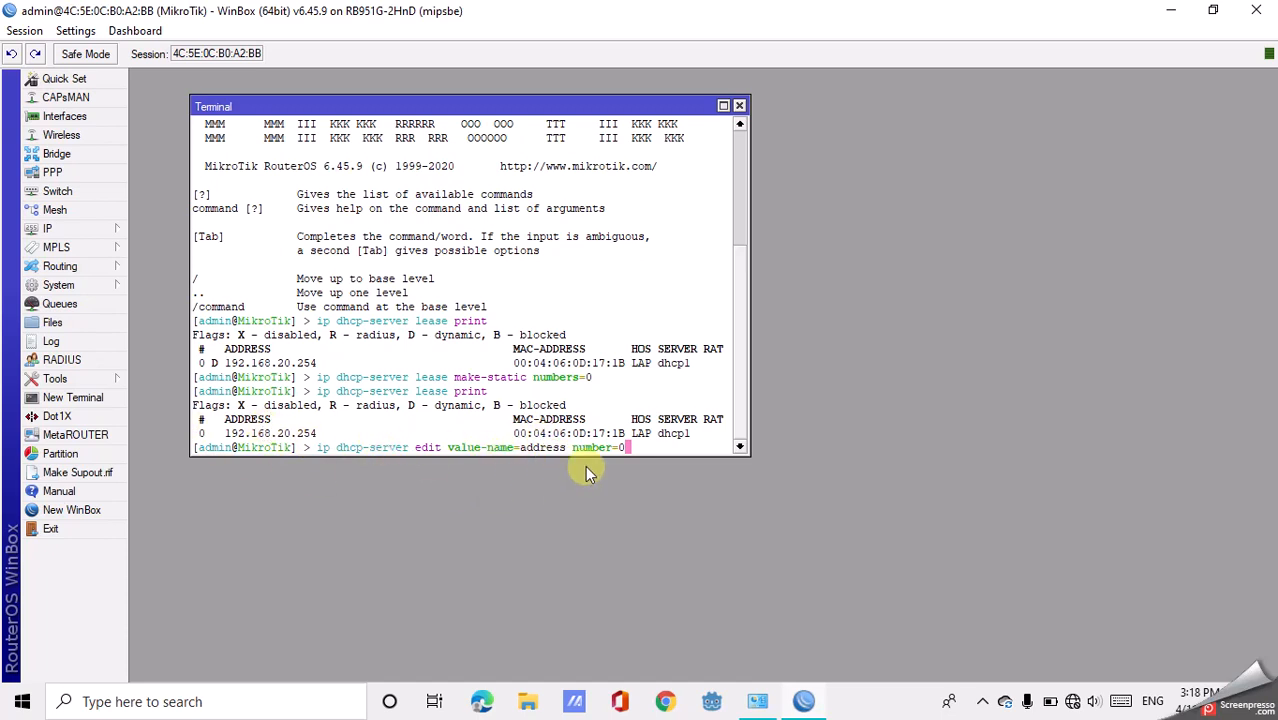
key(Return)
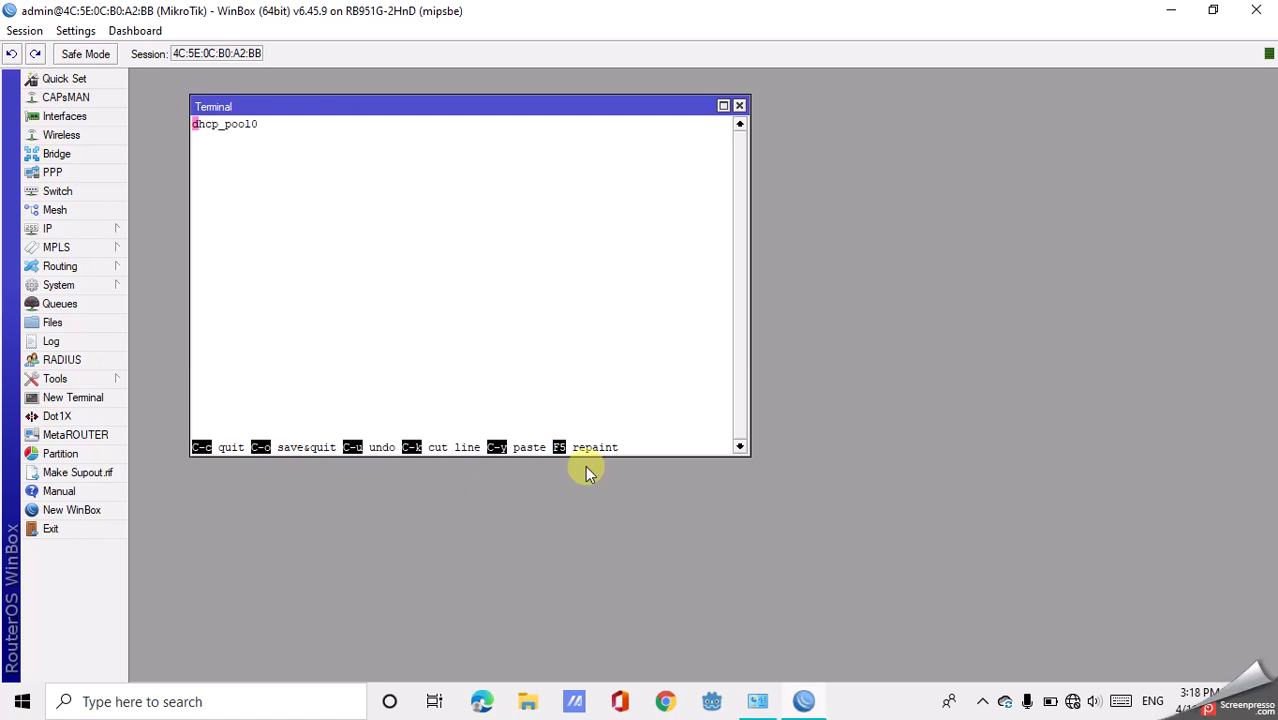
key(ctrl+c)
Run ip dhcp-server lease edit value-name=address number=0, change the lease address to 192.168.20.4 and save it
key(Up)
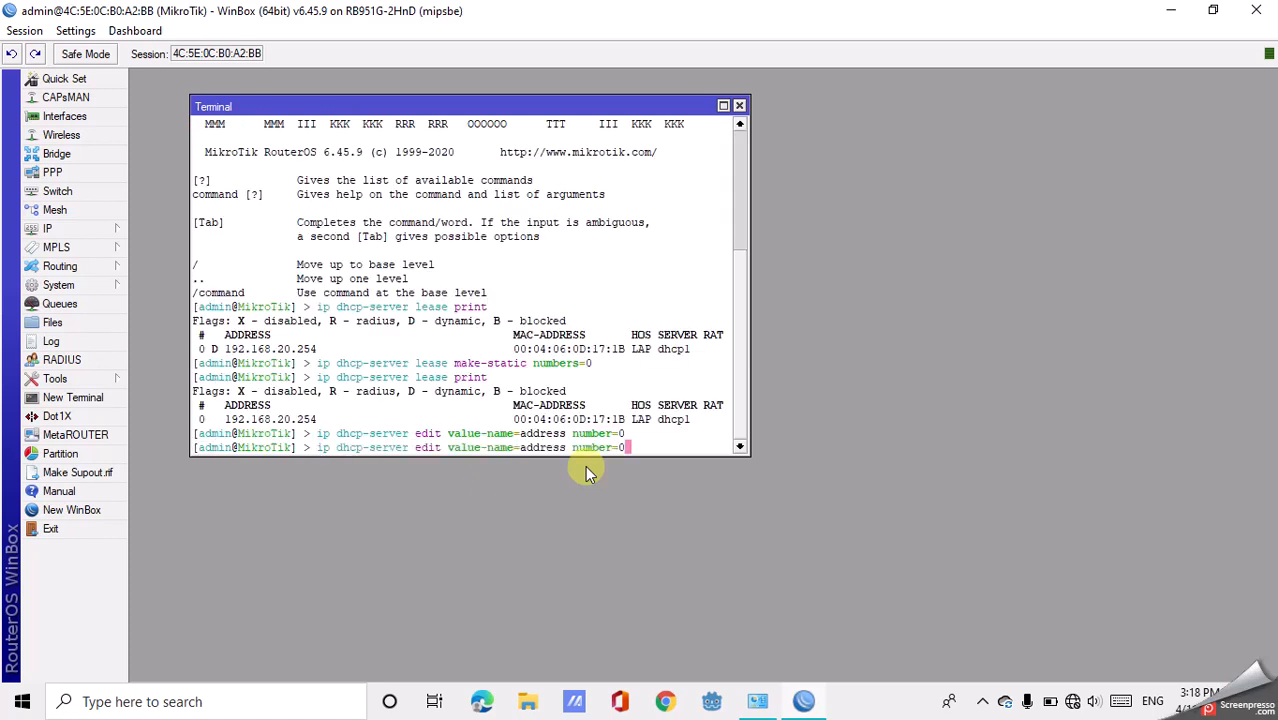
key(Left)
key(Left)
key(Left)
key(Left)
key(Left)
key(Left)
key(Left)
key(Left)
key(Left)
key(Left)
key(Left)
key(Left)
key(Left)
key(Left)
key(Left)
key(Left)
key(Left)
key(Left)
key(Left)
key(Left)
text(leas)
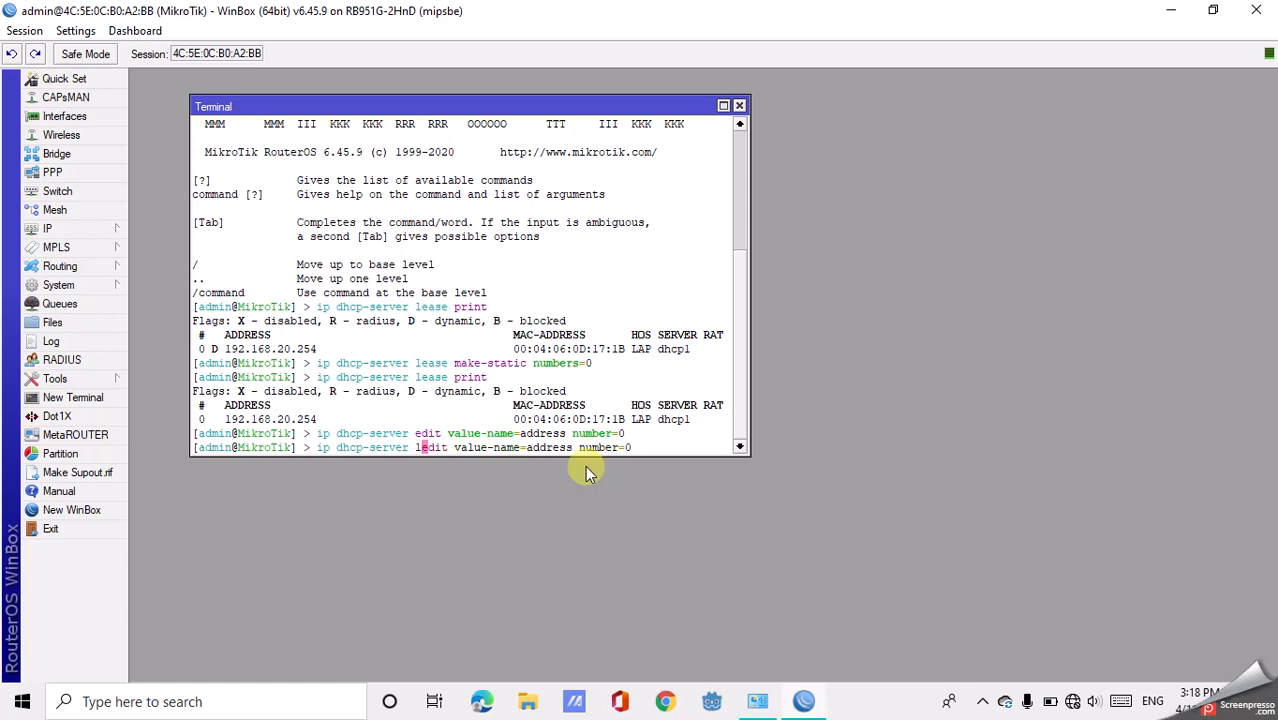
text(e)
key(BackSpace)
key(BackSpace)
key(BackSpace)
key(BackSpace)
text(lease)
key(Right)
key(Right)
key(Right)
key(Right)
key(Right)
key(Right)
key(Right)
key(Right)
key(Right)
key(Right)
key(Right)
key(Right)
key(Right)
key(Right)
key(Right)
key(Right)
key(Right)
key(Right)
key(Right)
key(Right)
key(Right)
key(Right)
key(Right)
key(Right)
key(Right)
key(Right)
key(Right)
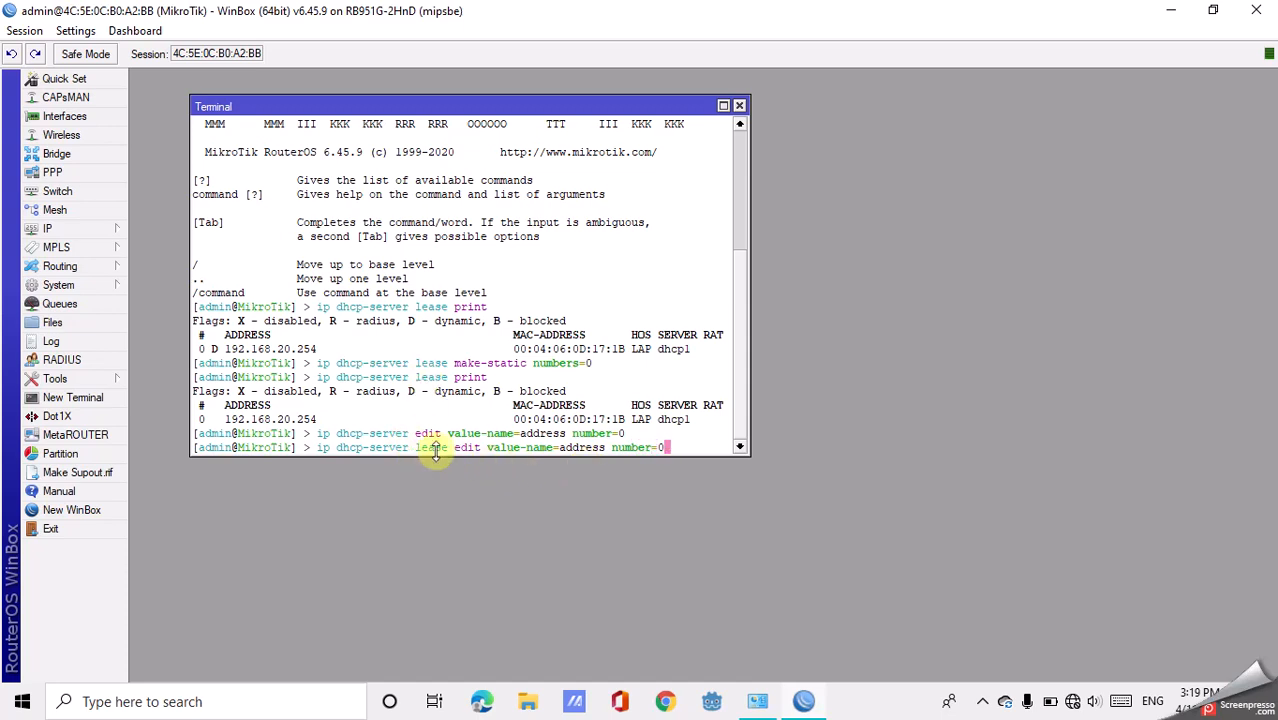
key(Return)
key(Right)
key(Right)
key(Right)
key(Right)
key(Right)
key(Right)
key(Right)
key(Right)
key(Right)
key(Right)
key(Right)
key(Right)
key(Right)
key(BackSpace)
key(BackSpace)
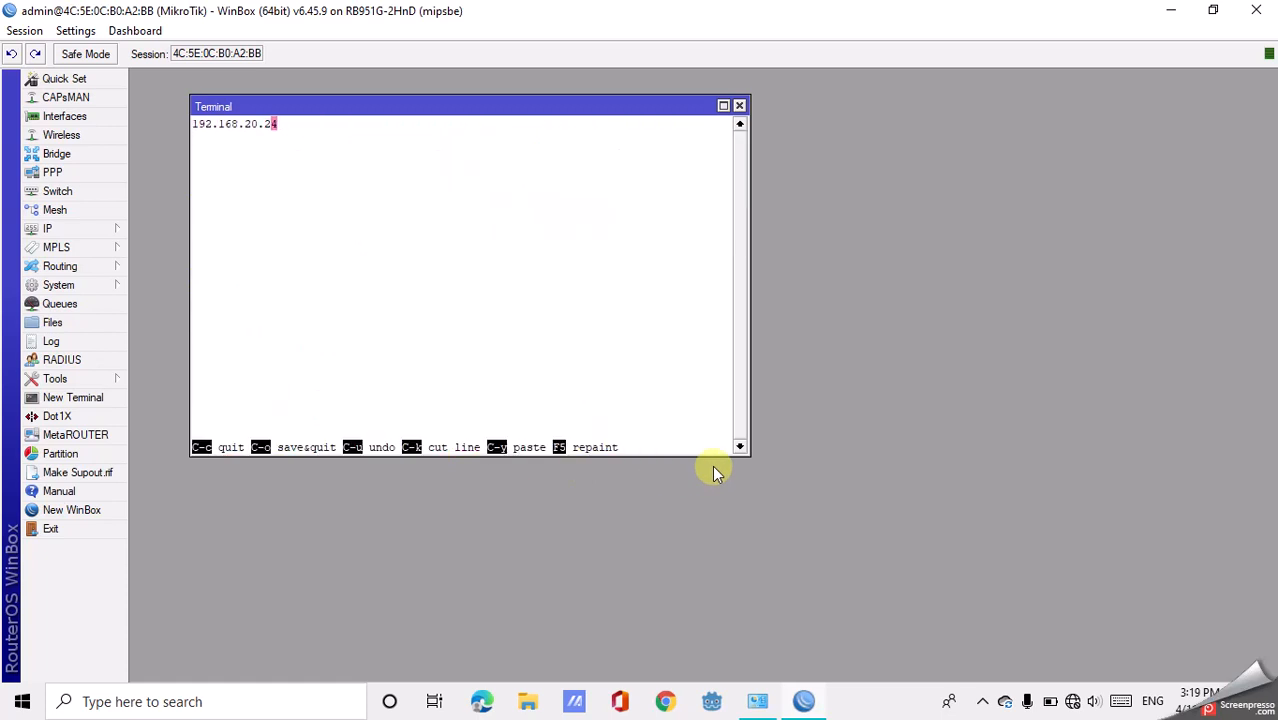
key(Right)
key(ctrl+o)
List the DHCP leases again with ip dhcp-server lease print to check the edited address
key(Up)
key(Up)
key(Up)
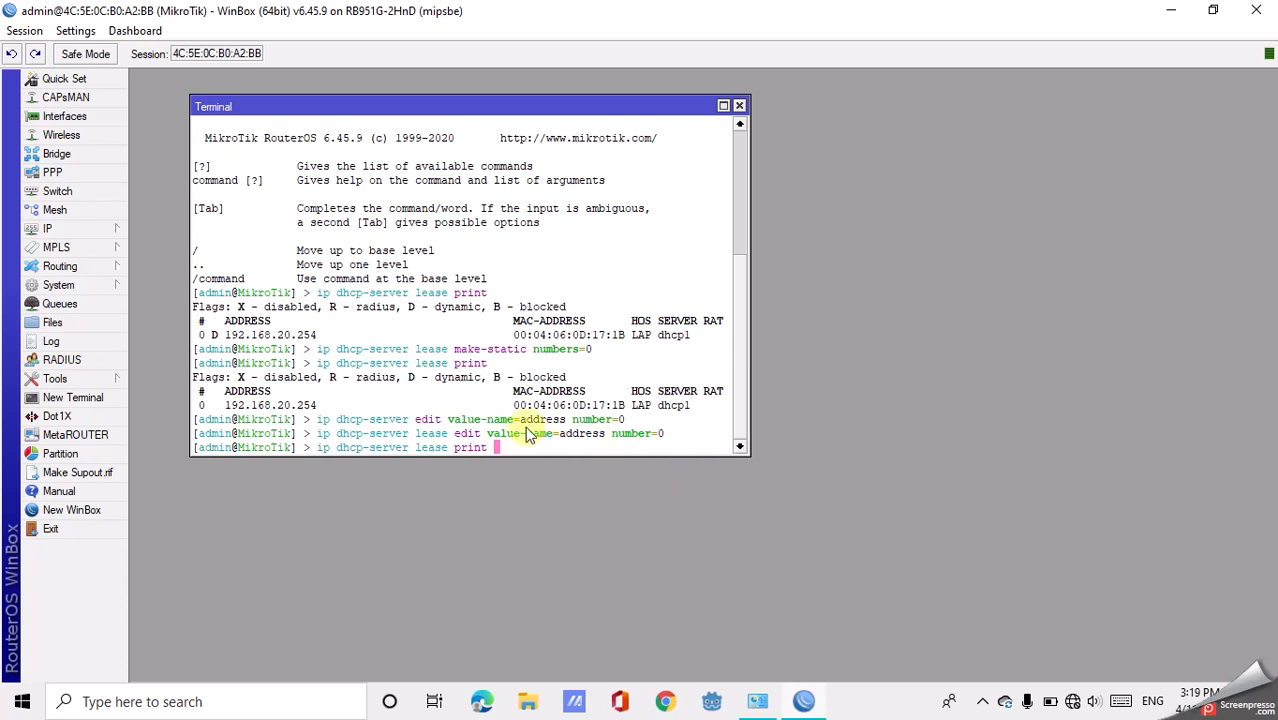
key(Return)
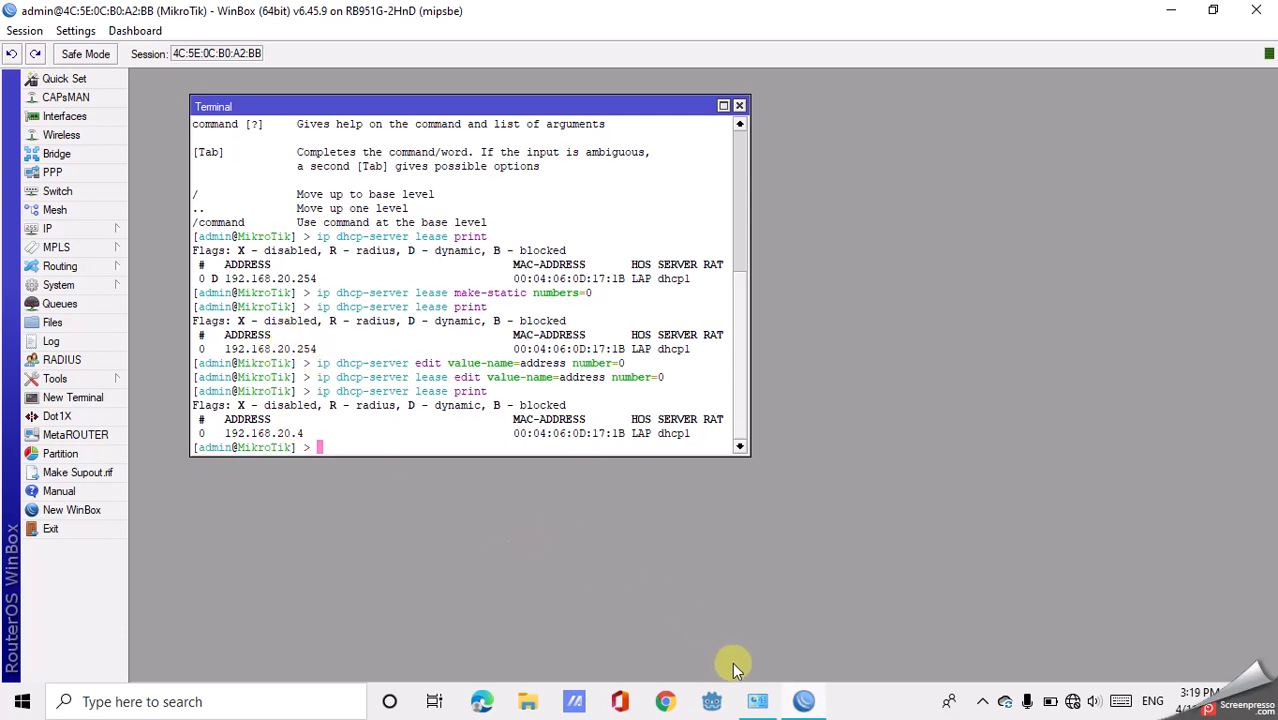
Switch to Network Connections, check the current IPv4 address in the Ethernet 2 connection details, and close both dialogs
click(757, 701)
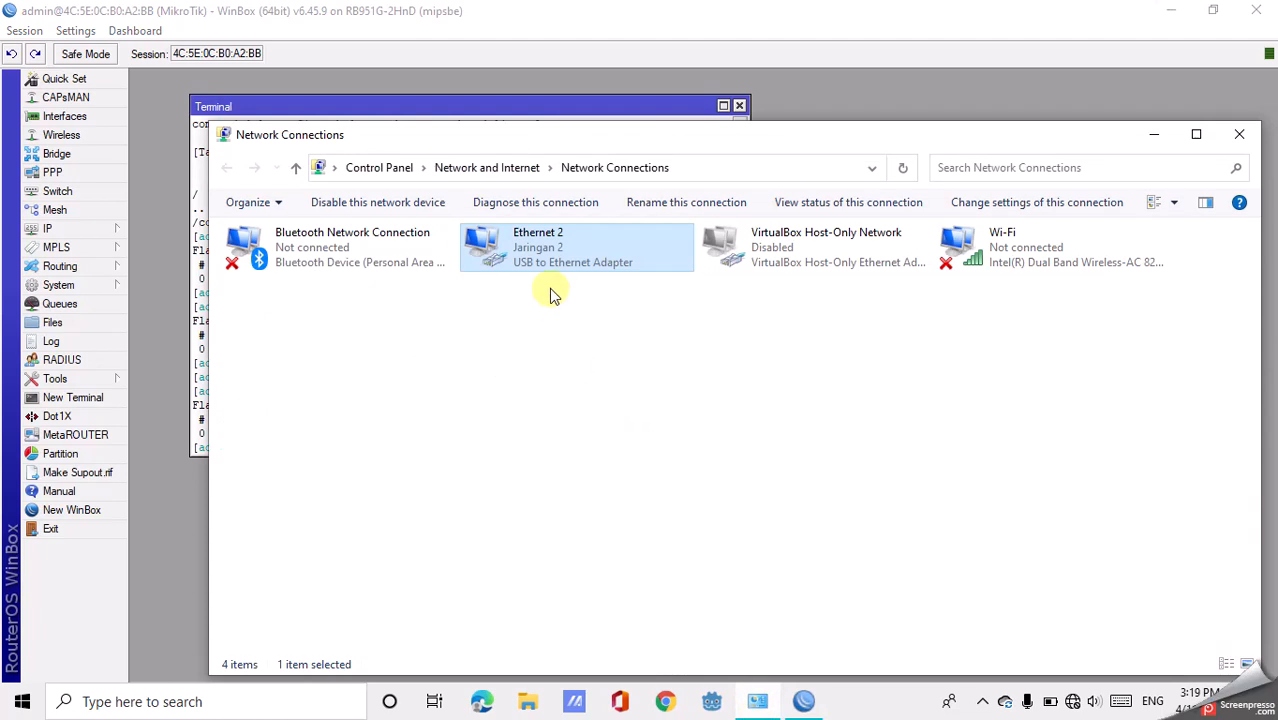
right_click(536, 249)
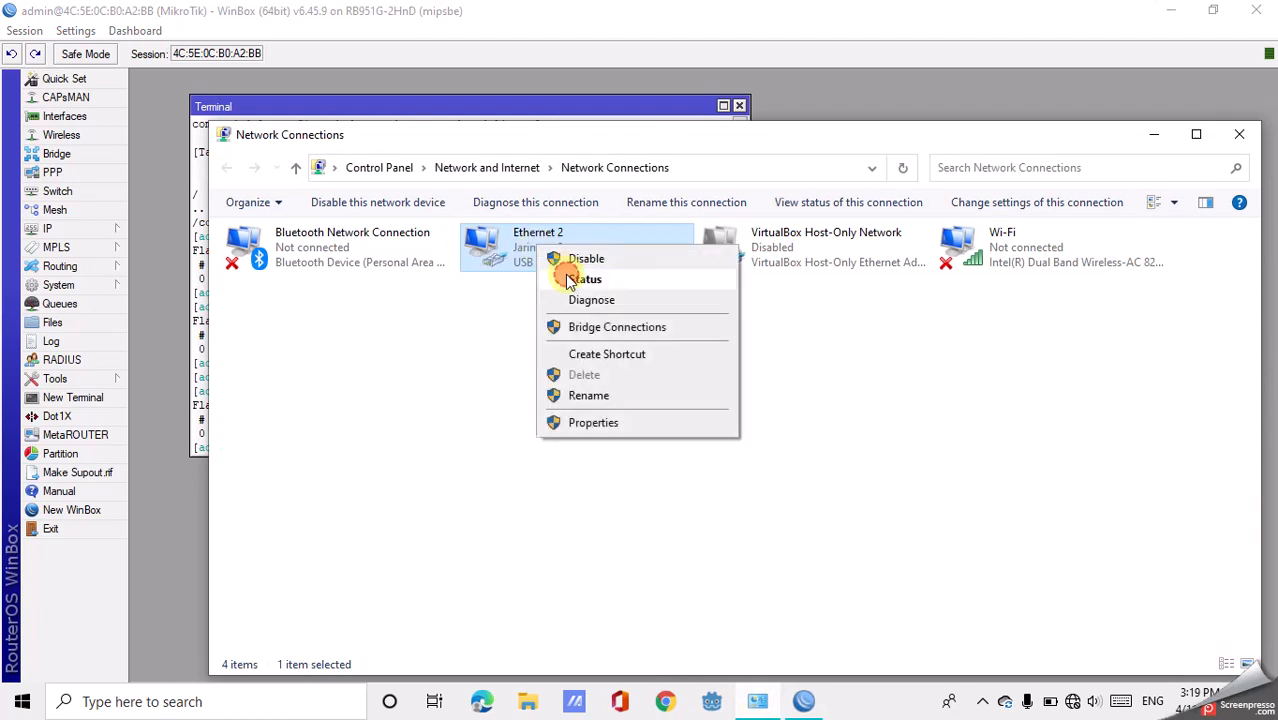
click(567, 281)
click(543, 340)
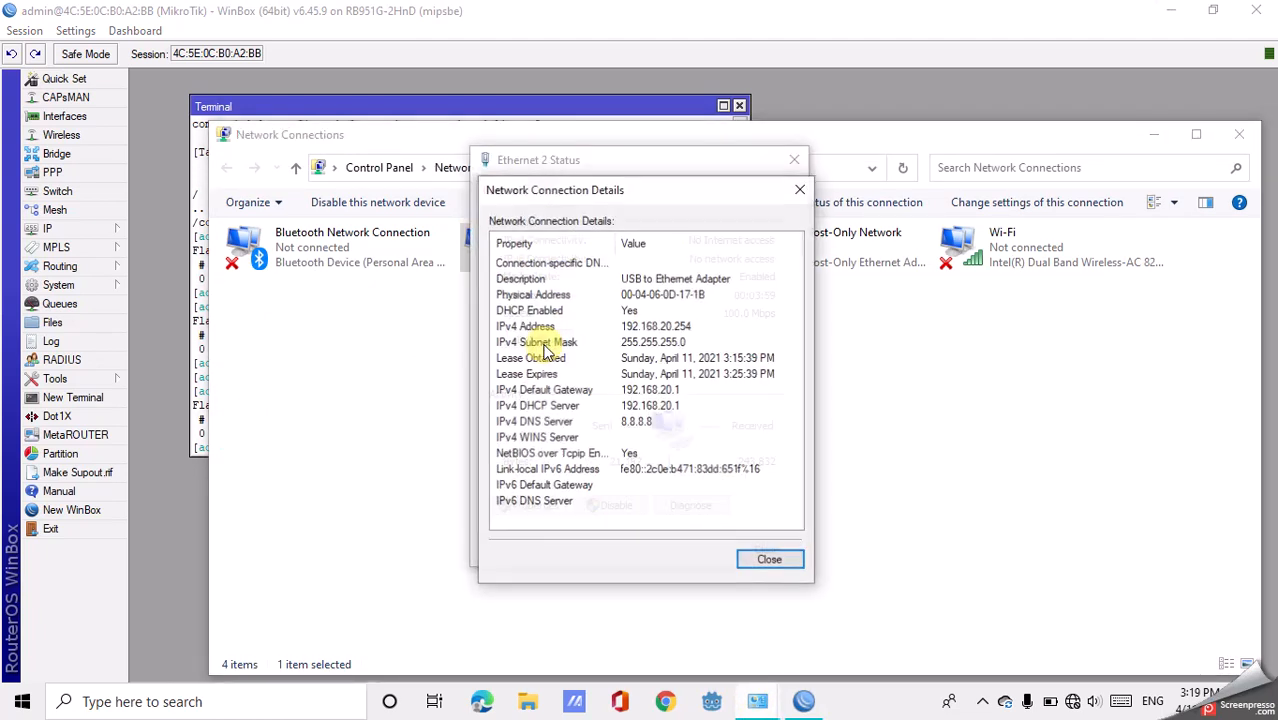
click(751, 570)
click(745, 543)
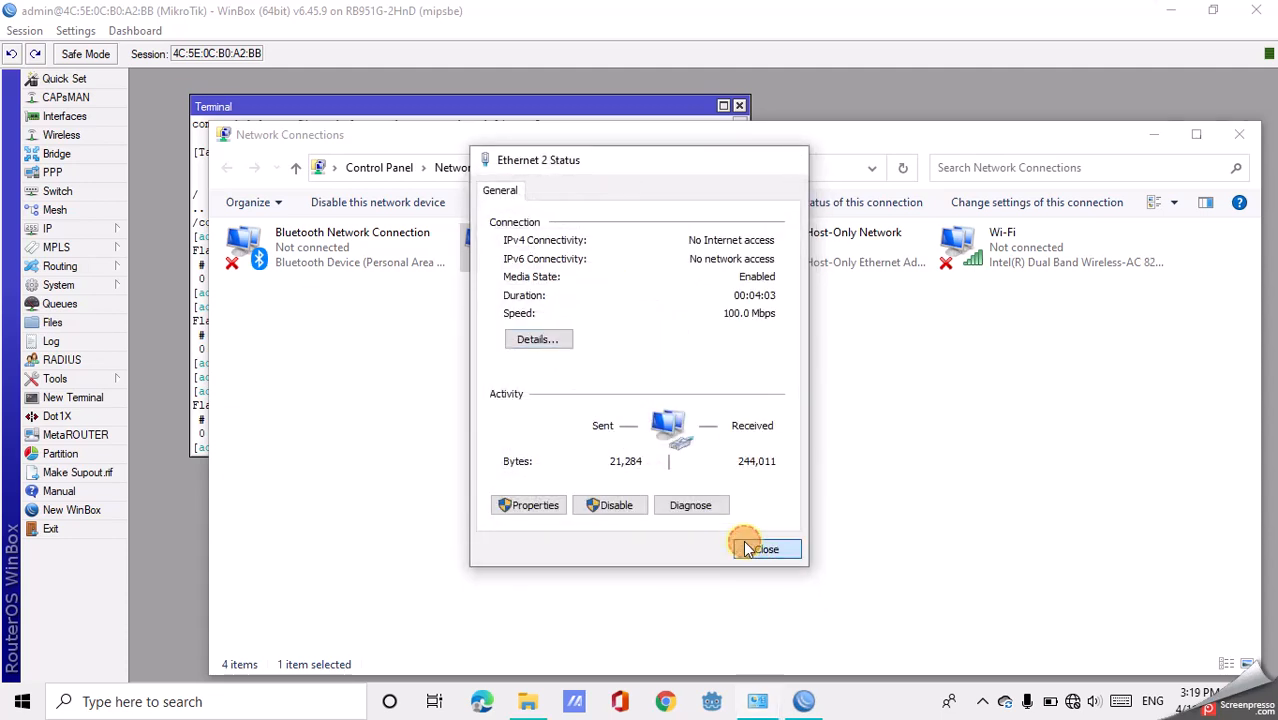
Disable the Ethernet 2 adapter so the PC drops its current DHCP lease
right_click(559, 268)
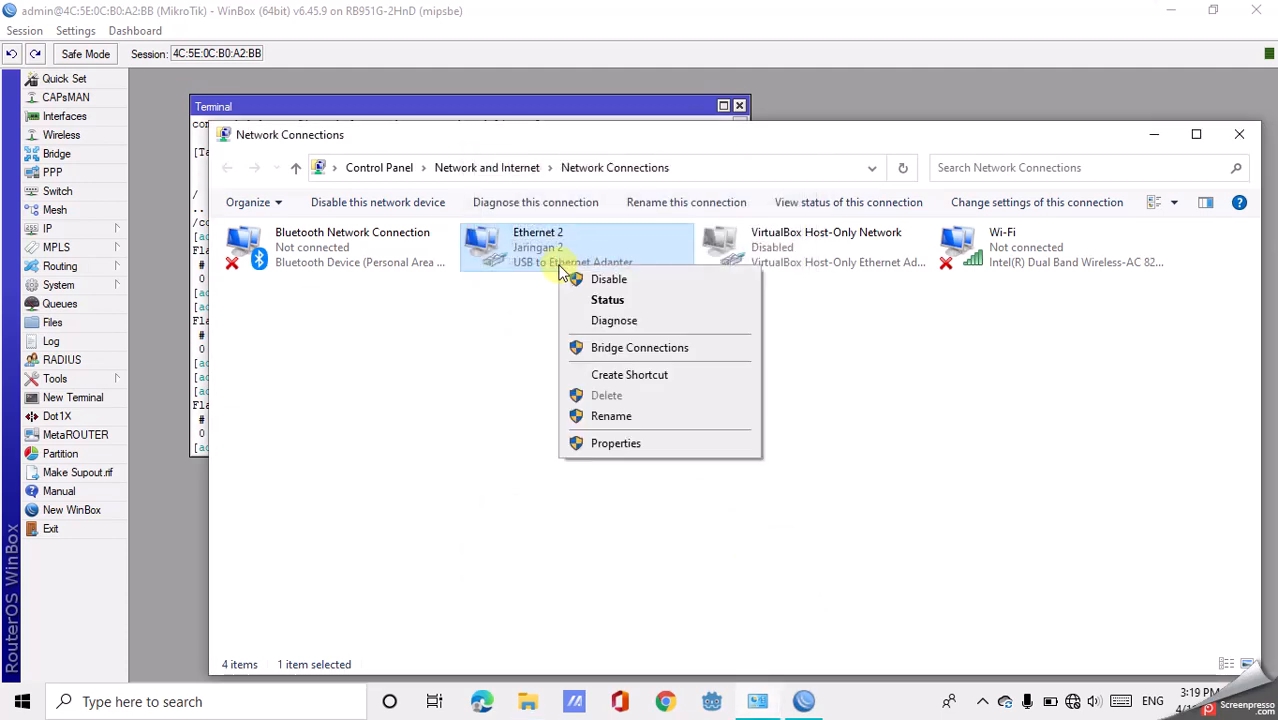
click(578, 279)
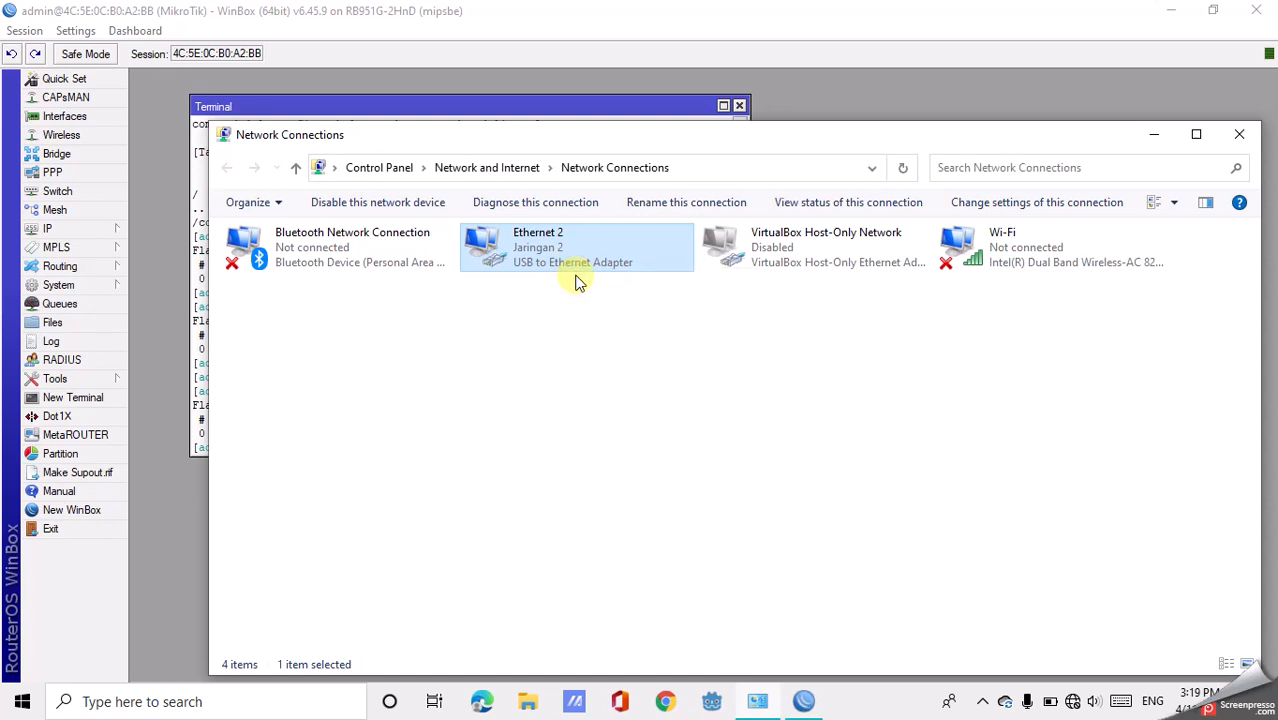
click(171, 285)
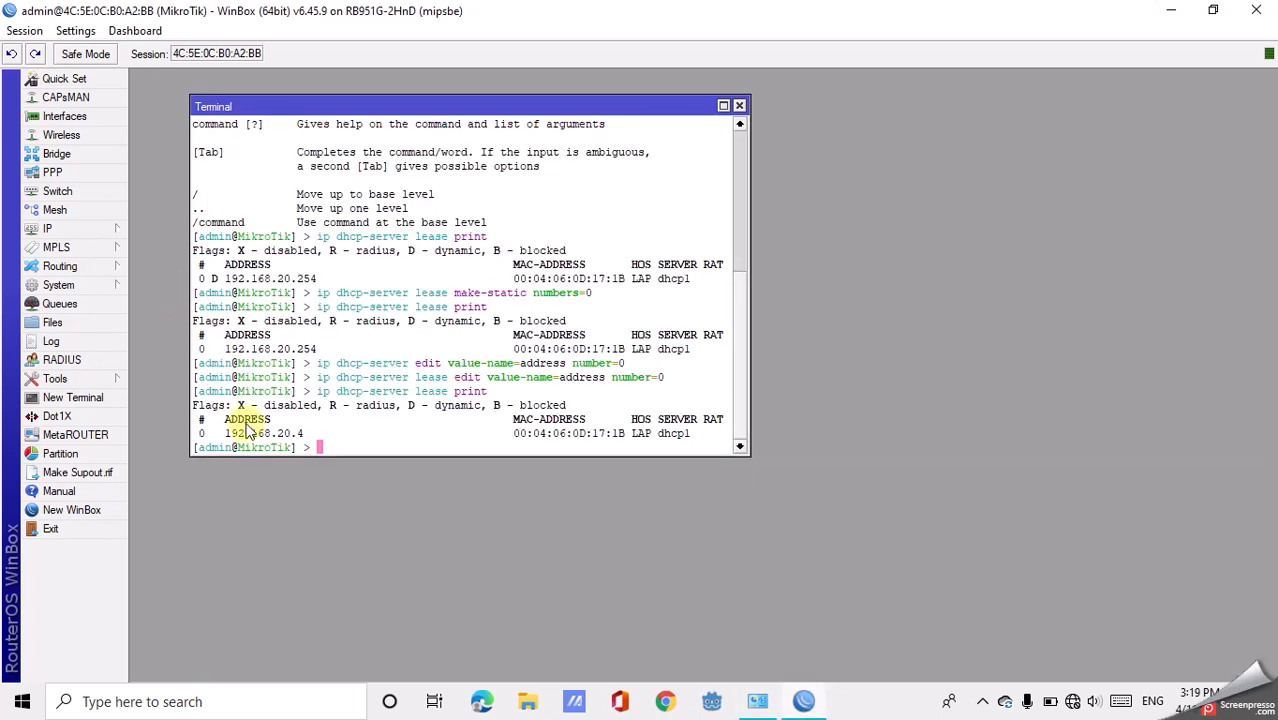
click(757, 699)
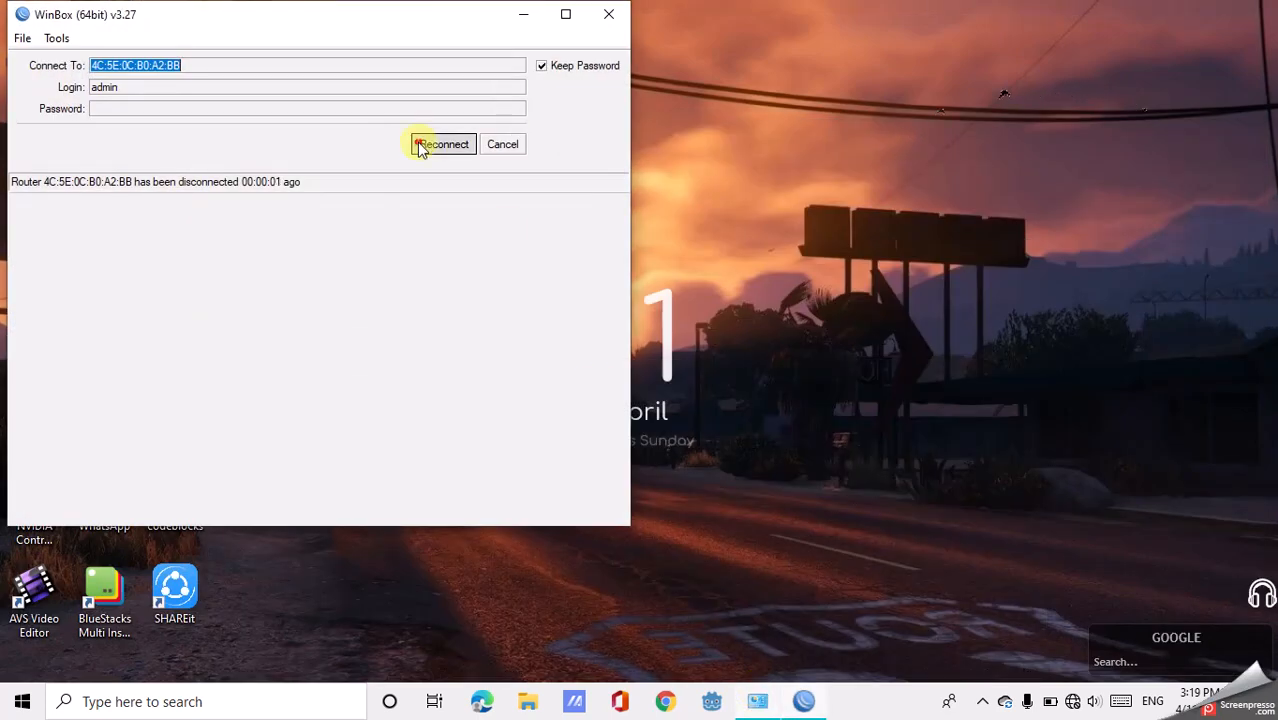
Try to reconnect WinBox to the router, cancel the attempt and refresh the neighbors list
click(418, 145)
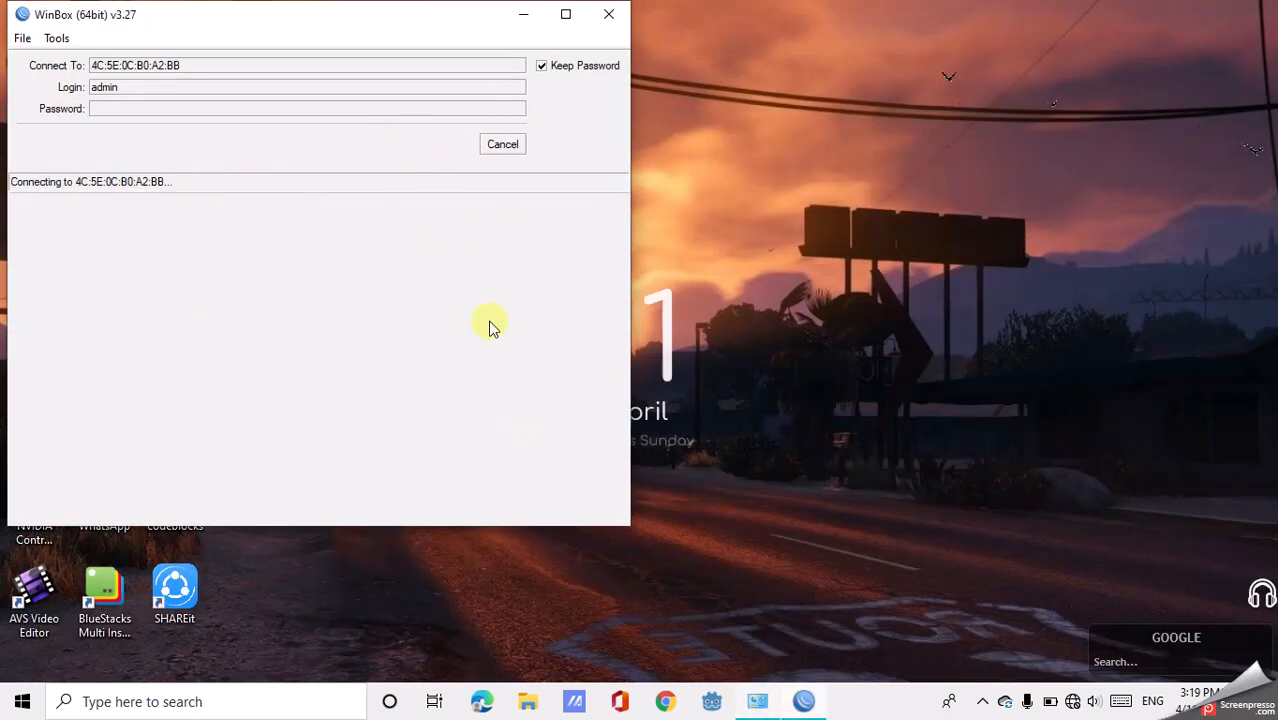
click(506, 148)
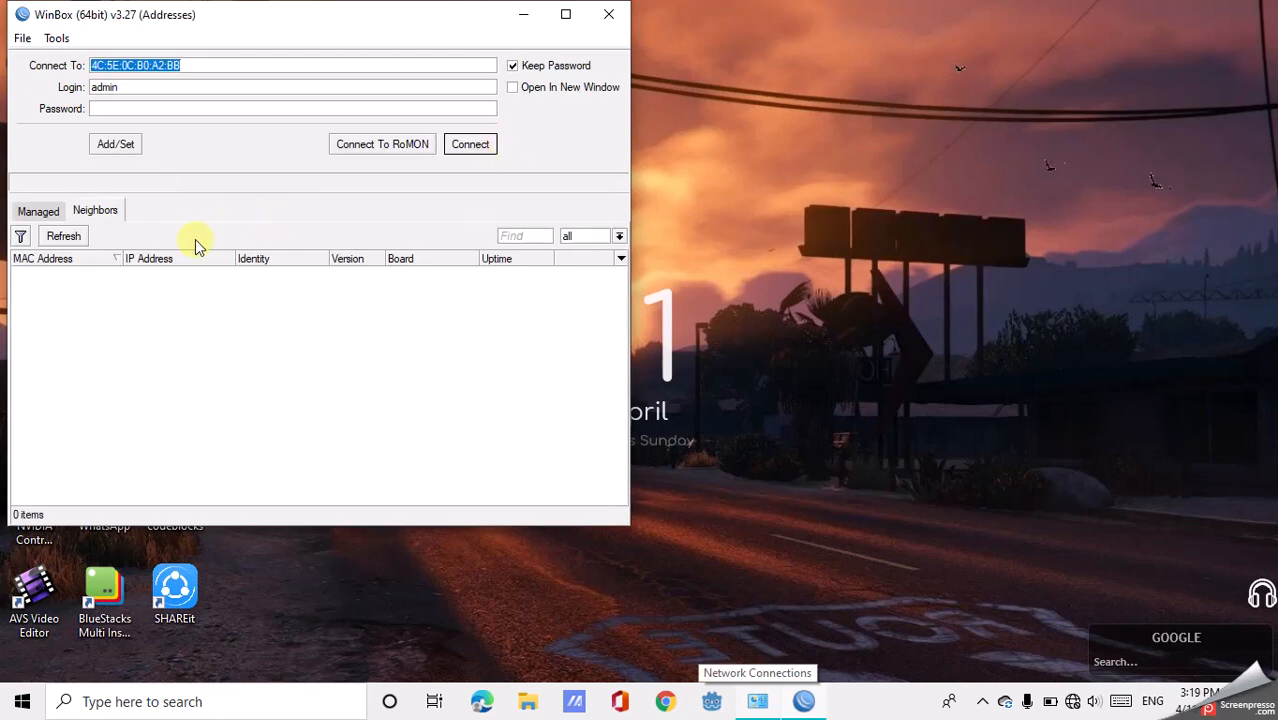
click(80, 236)
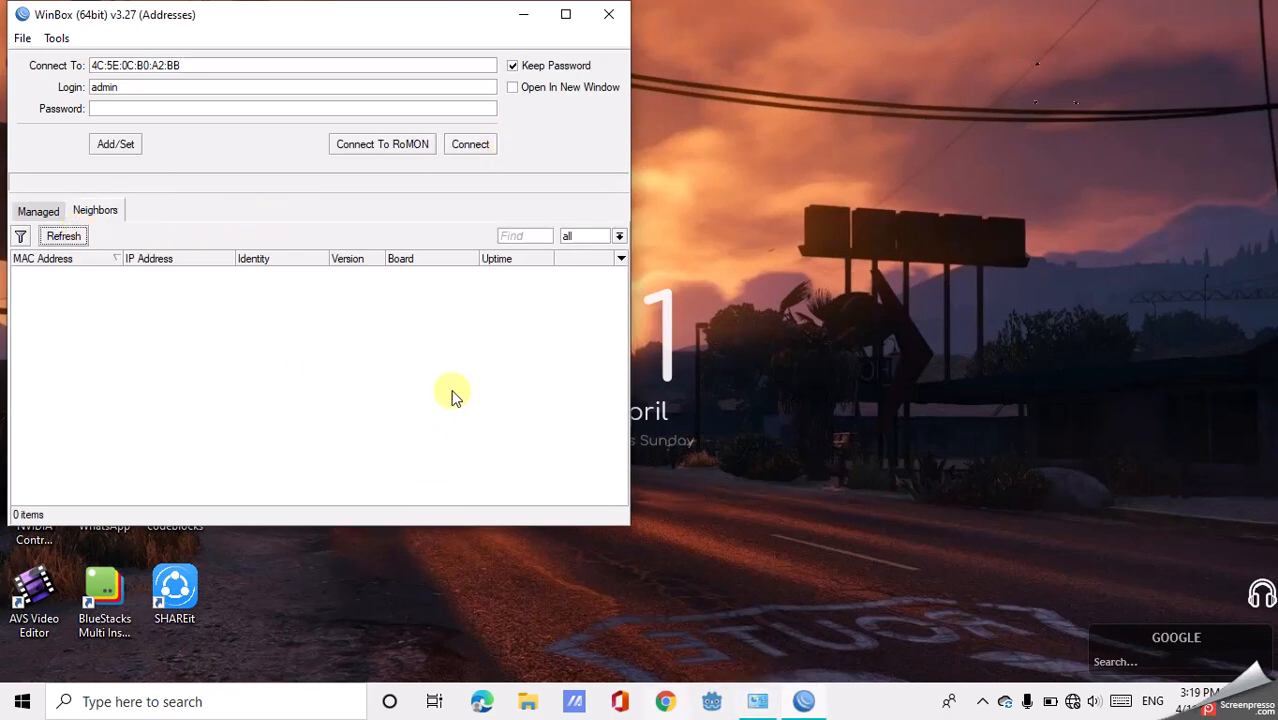
Switch to Network Connections and enable the Ethernet 2 adapter again
click(757, 706)
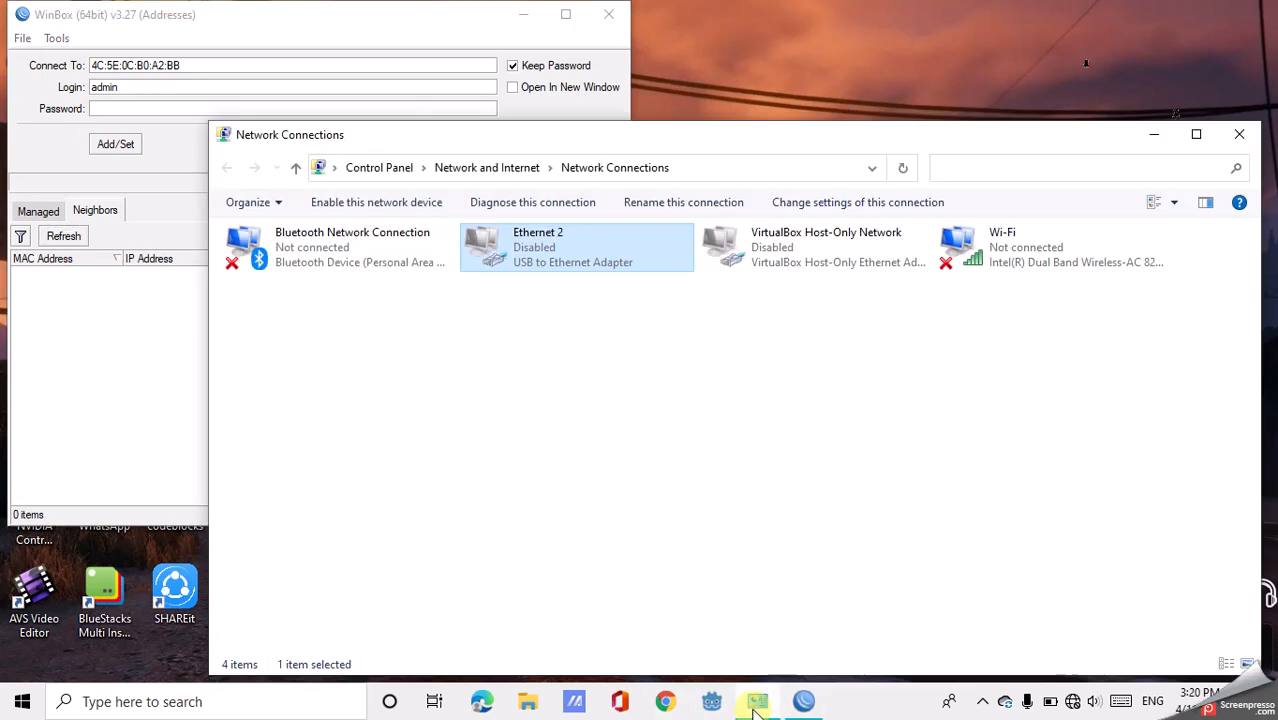
right_click(515, 258)
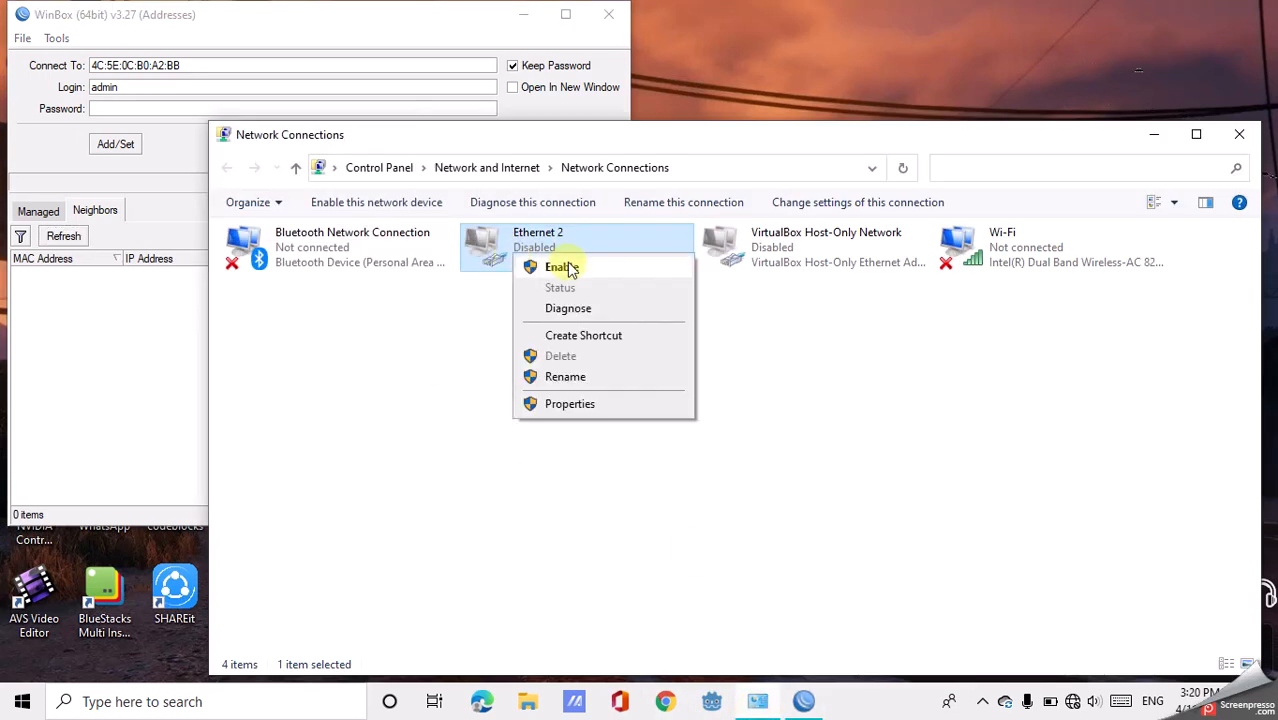
click(560, 267)
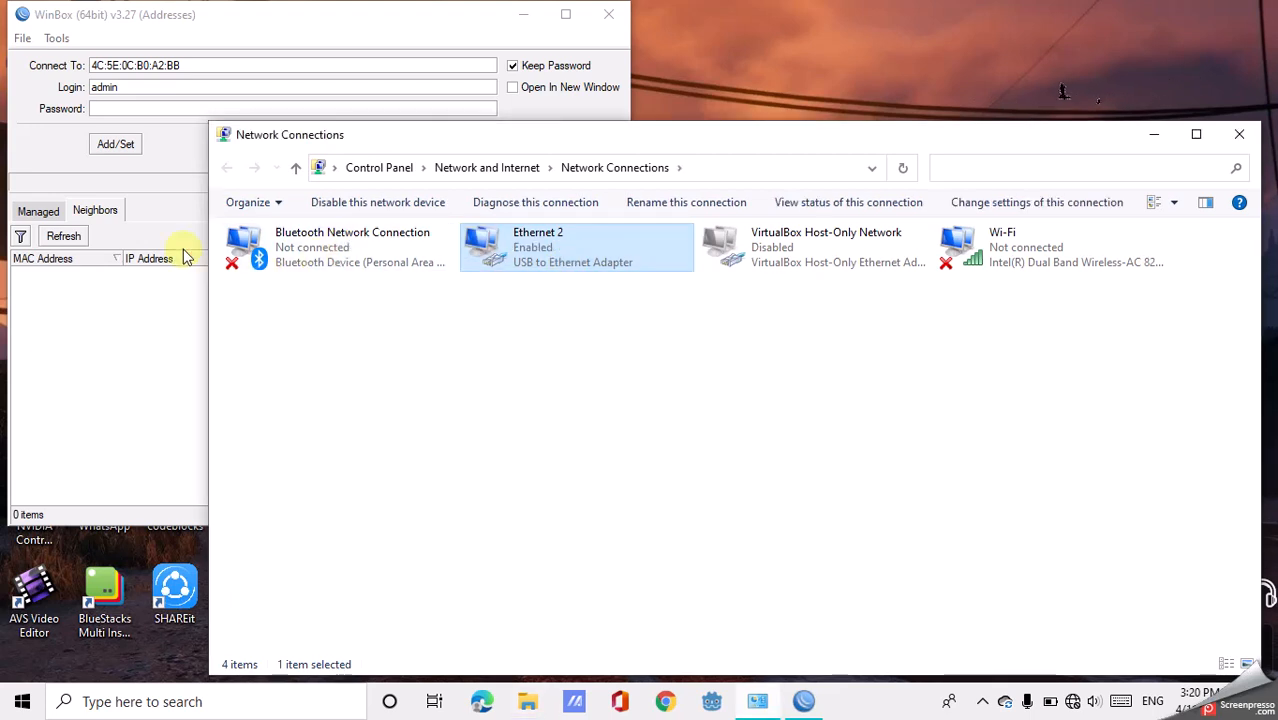
Open the status and connection details of Ethernet 2 to check the IPv4 address it received
right_click(587, 251)
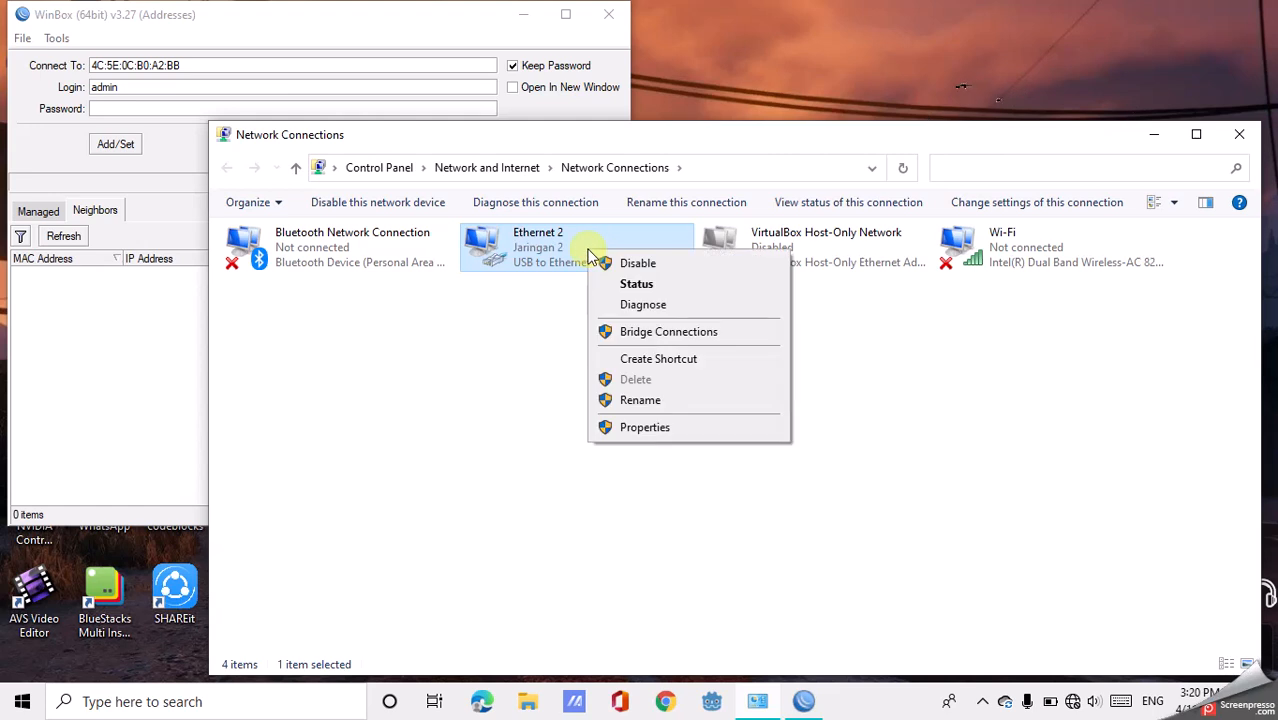
click(617, 288)
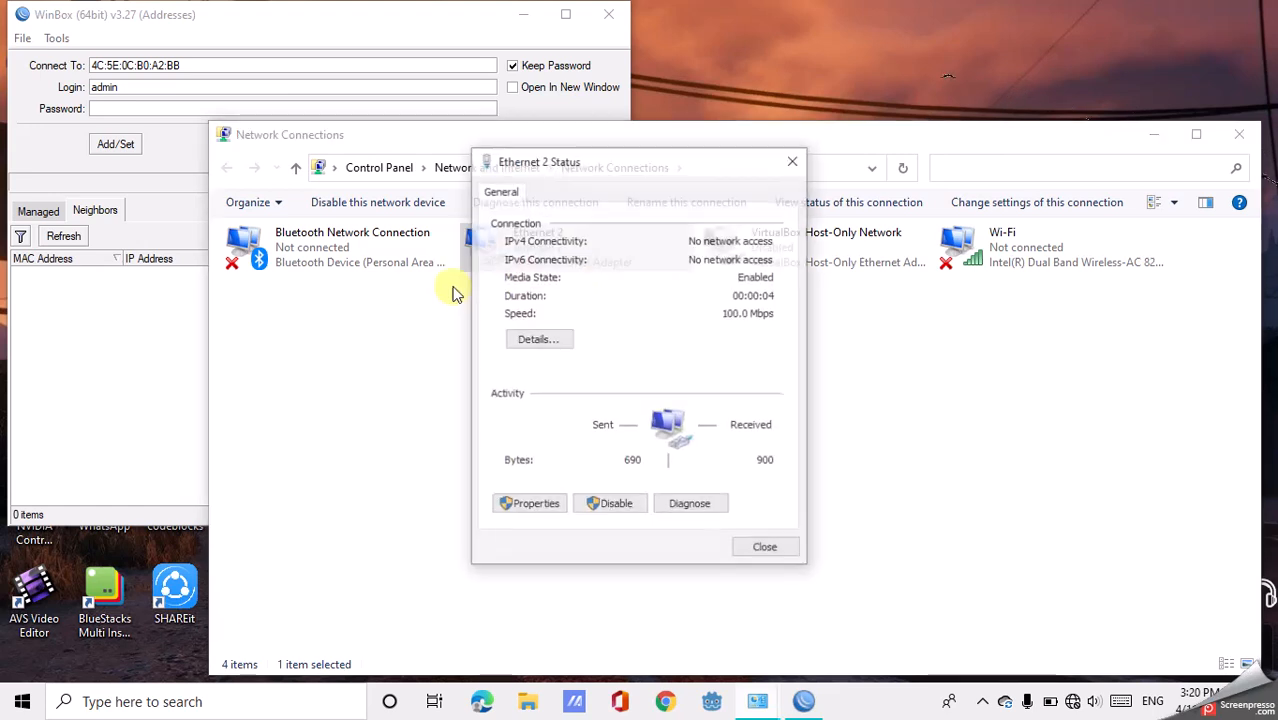
click(536, 340)
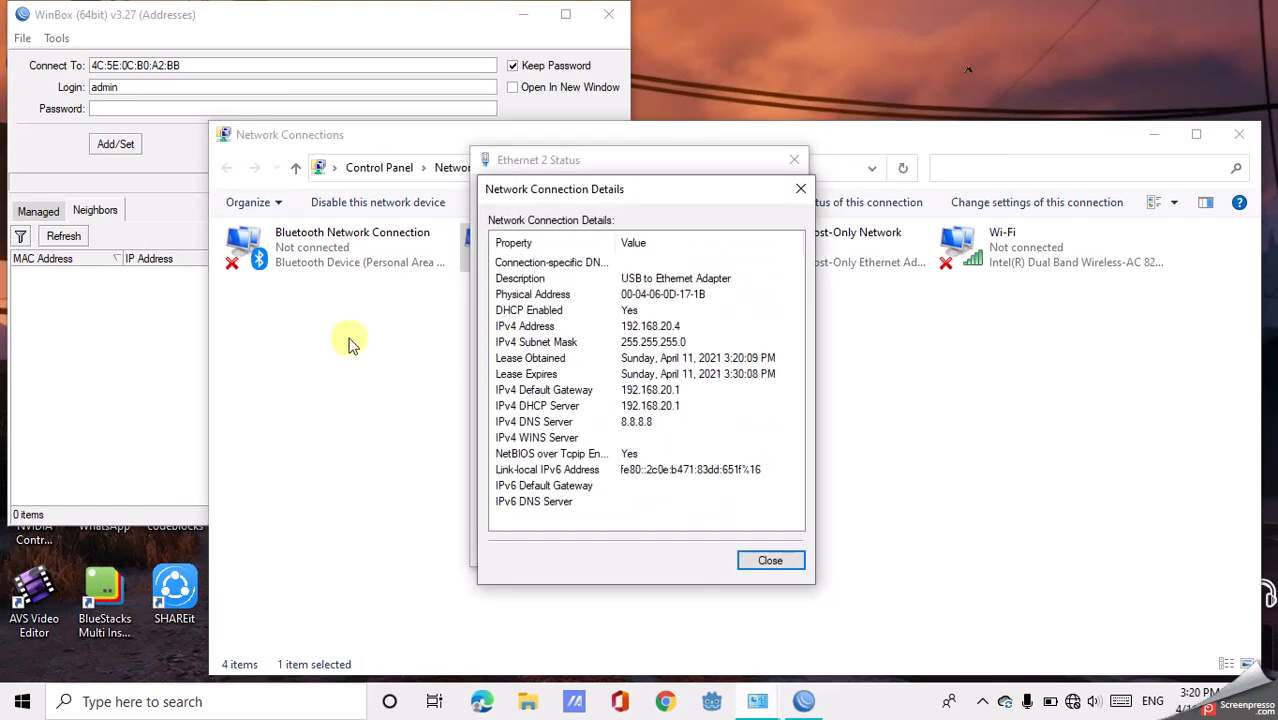